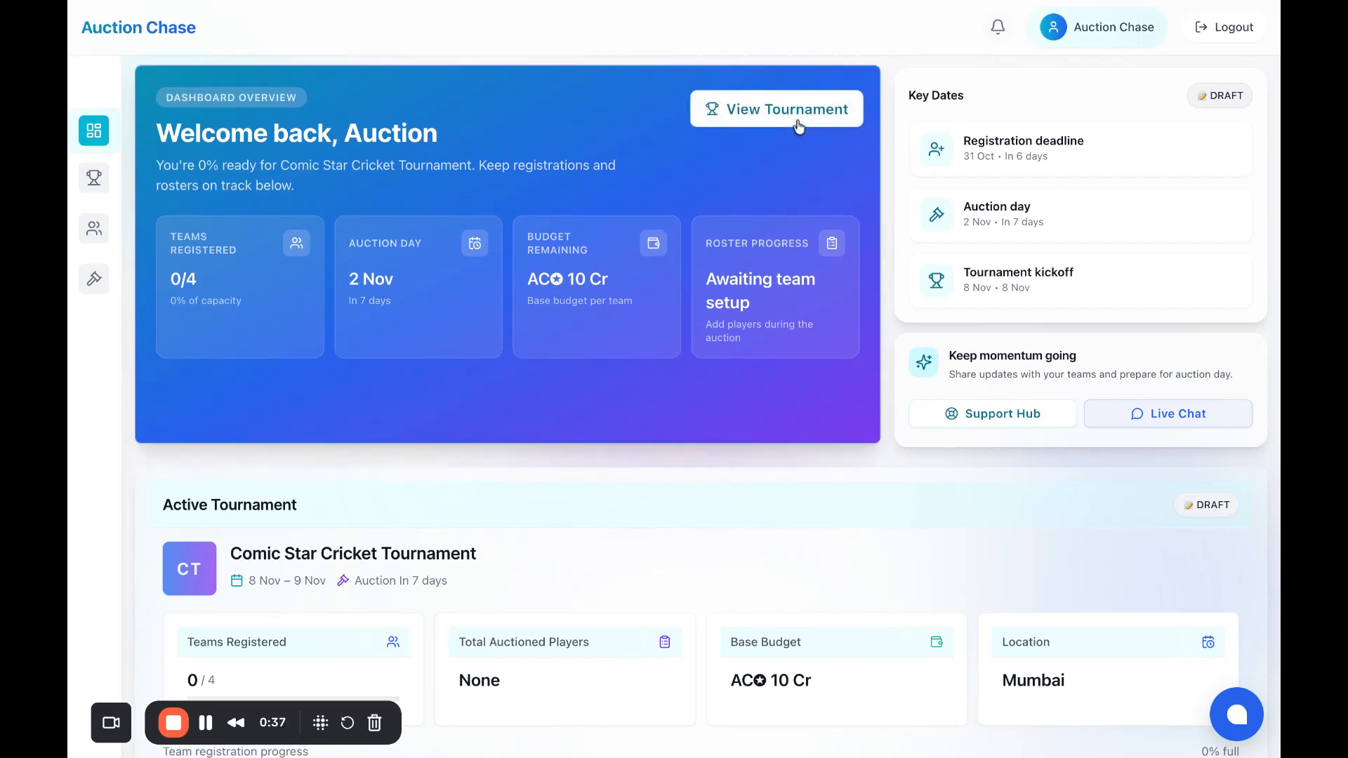
# Step: Go to My Tournaments and open the Actions menu on the Comic Star Cricket Tournament card
pyautogui.moveTo(94, 183)
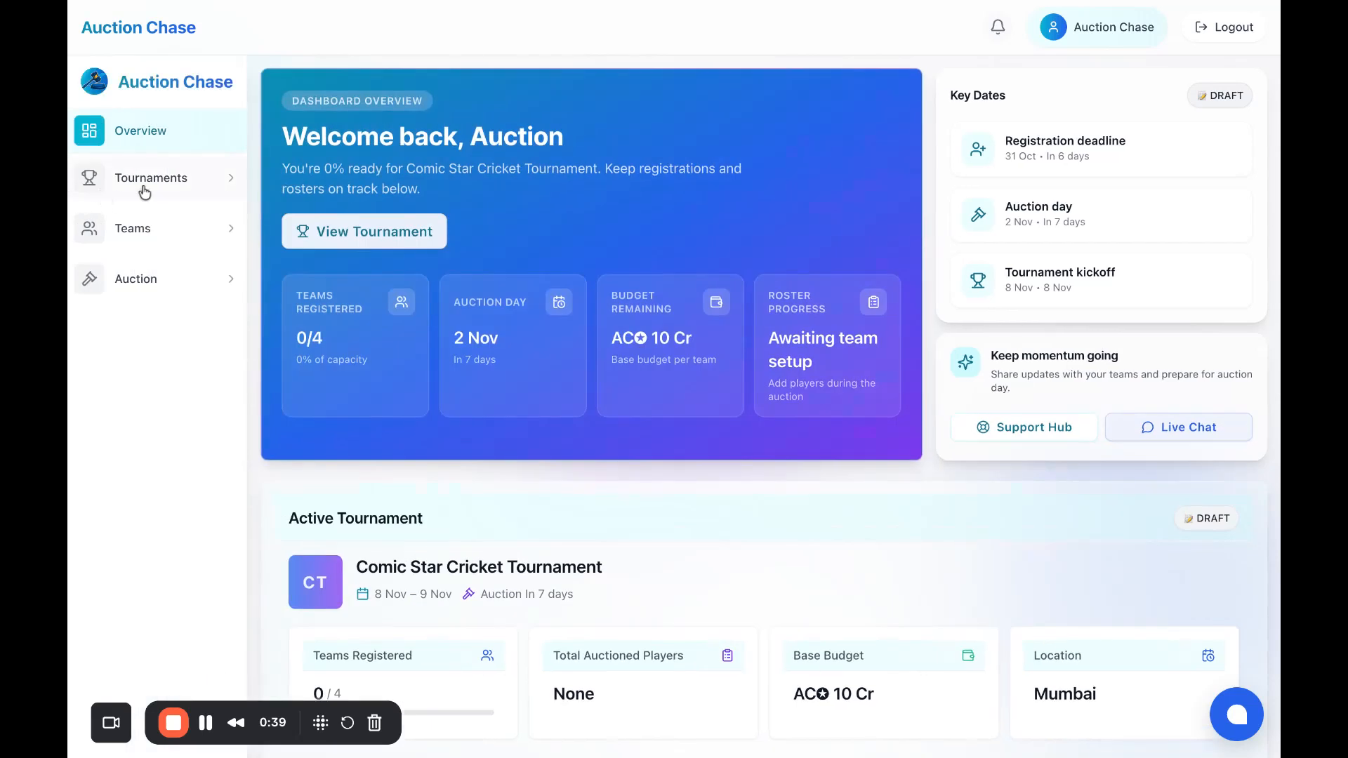
pyautogui.click(141, 191)
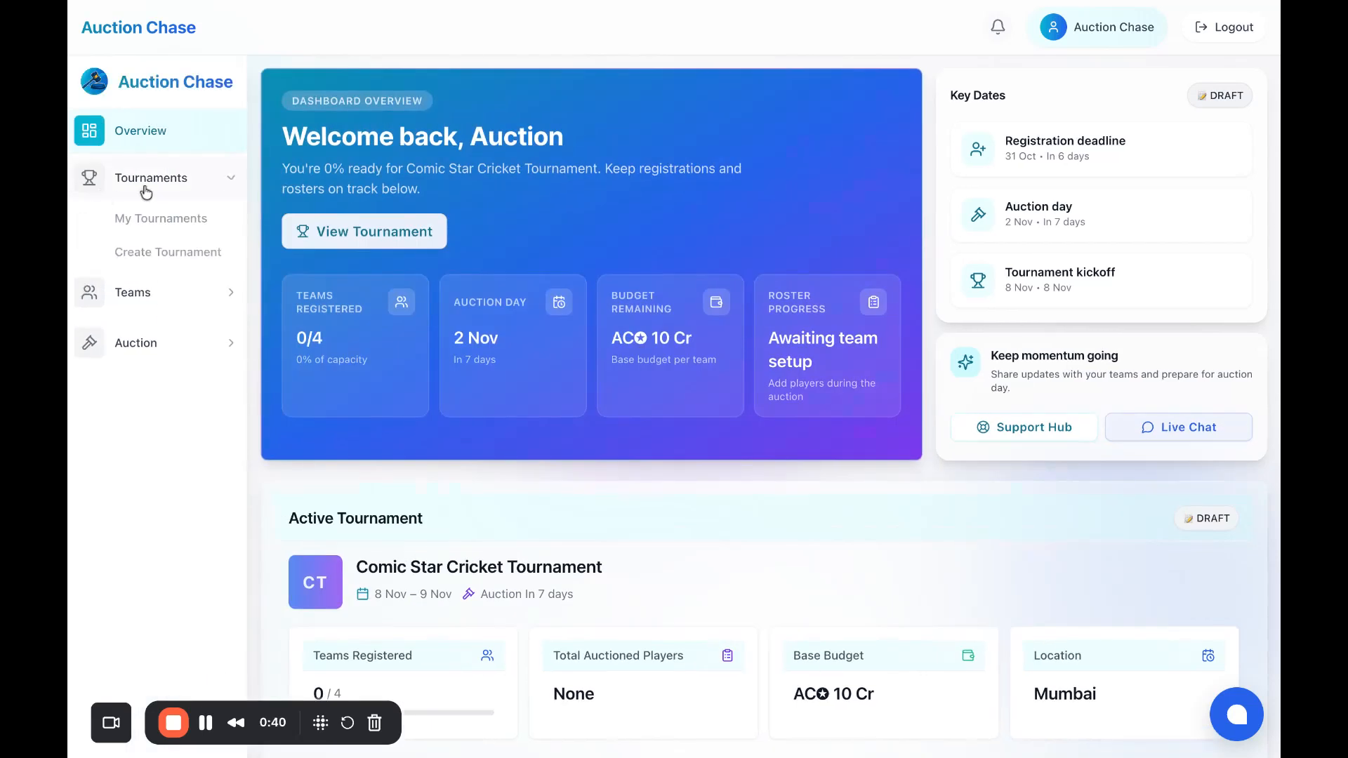
pyautogui.click(160, 228)
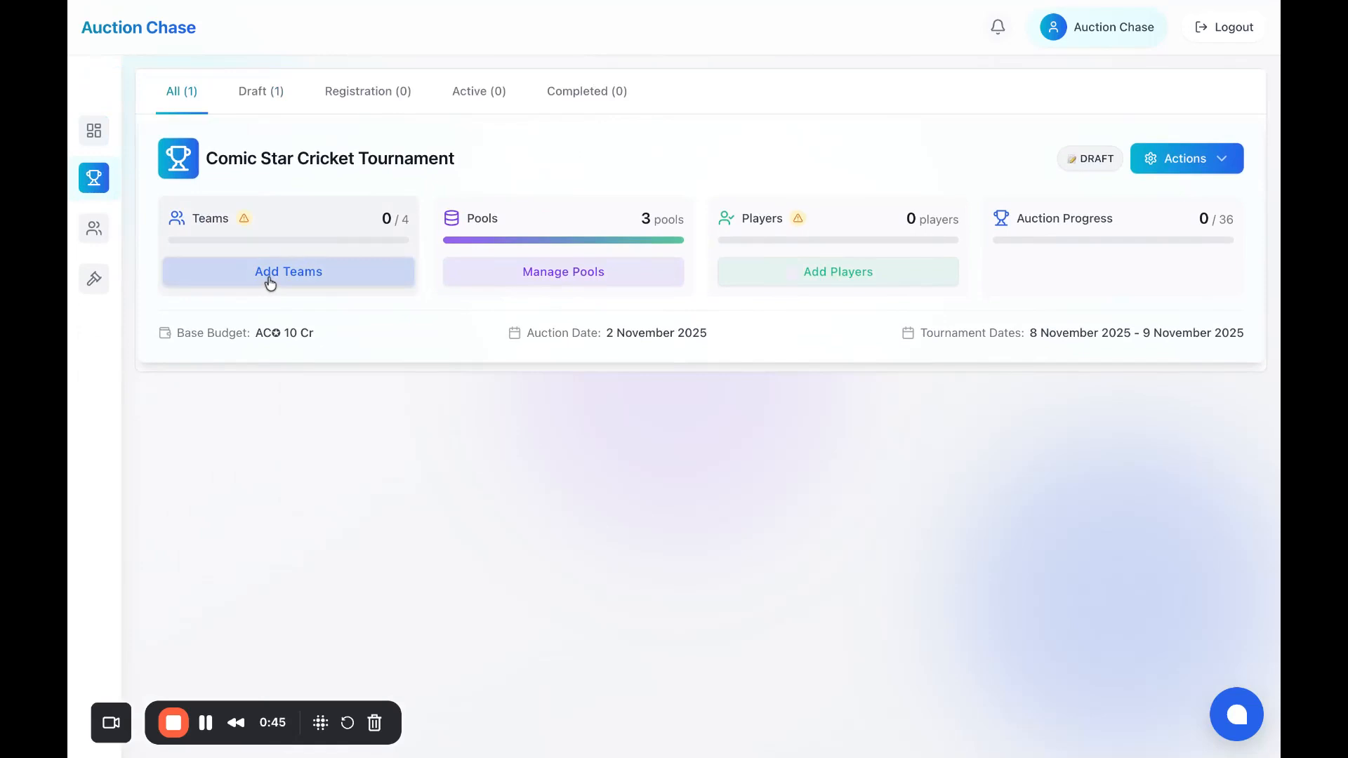
pyautogui.click(1206, 171)
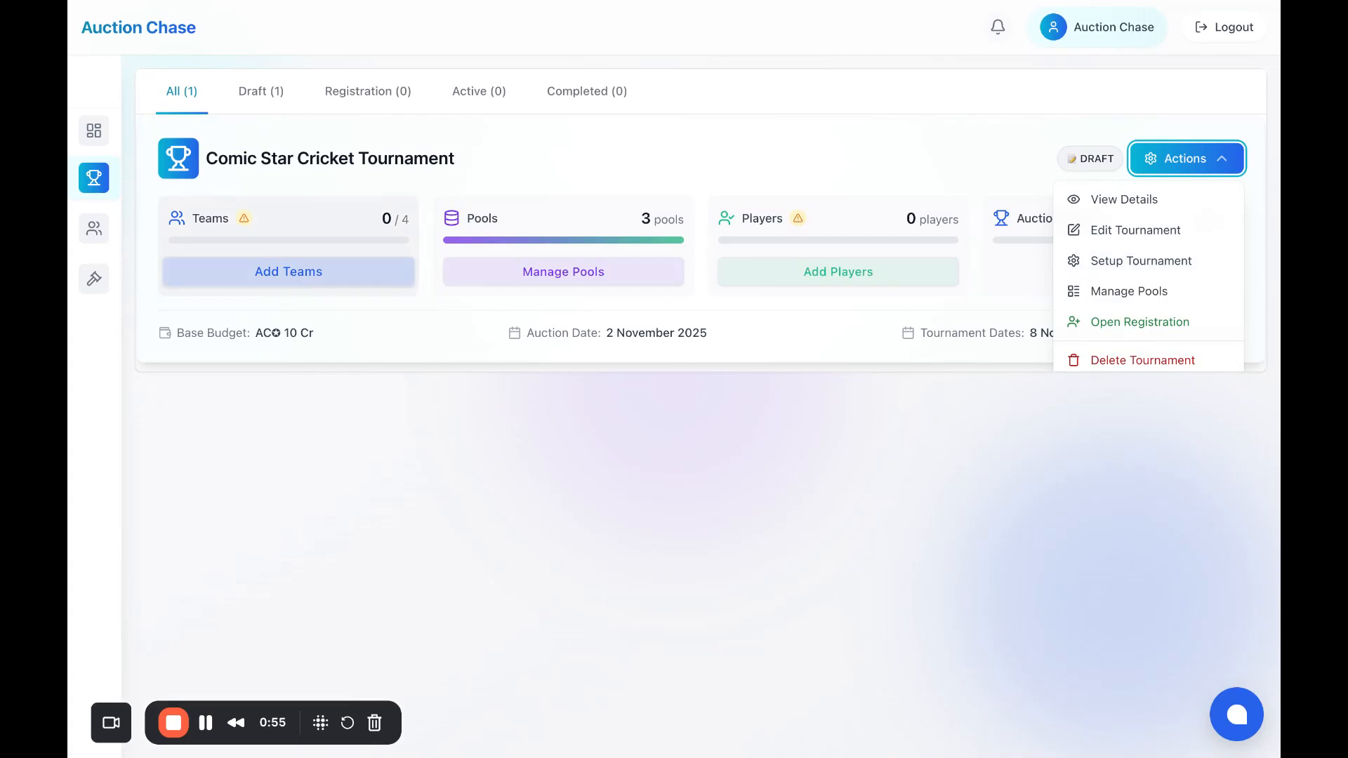
# Step: Start adding teams to the tournament and review the Register New Team form
pyautogui.click(332, 274)
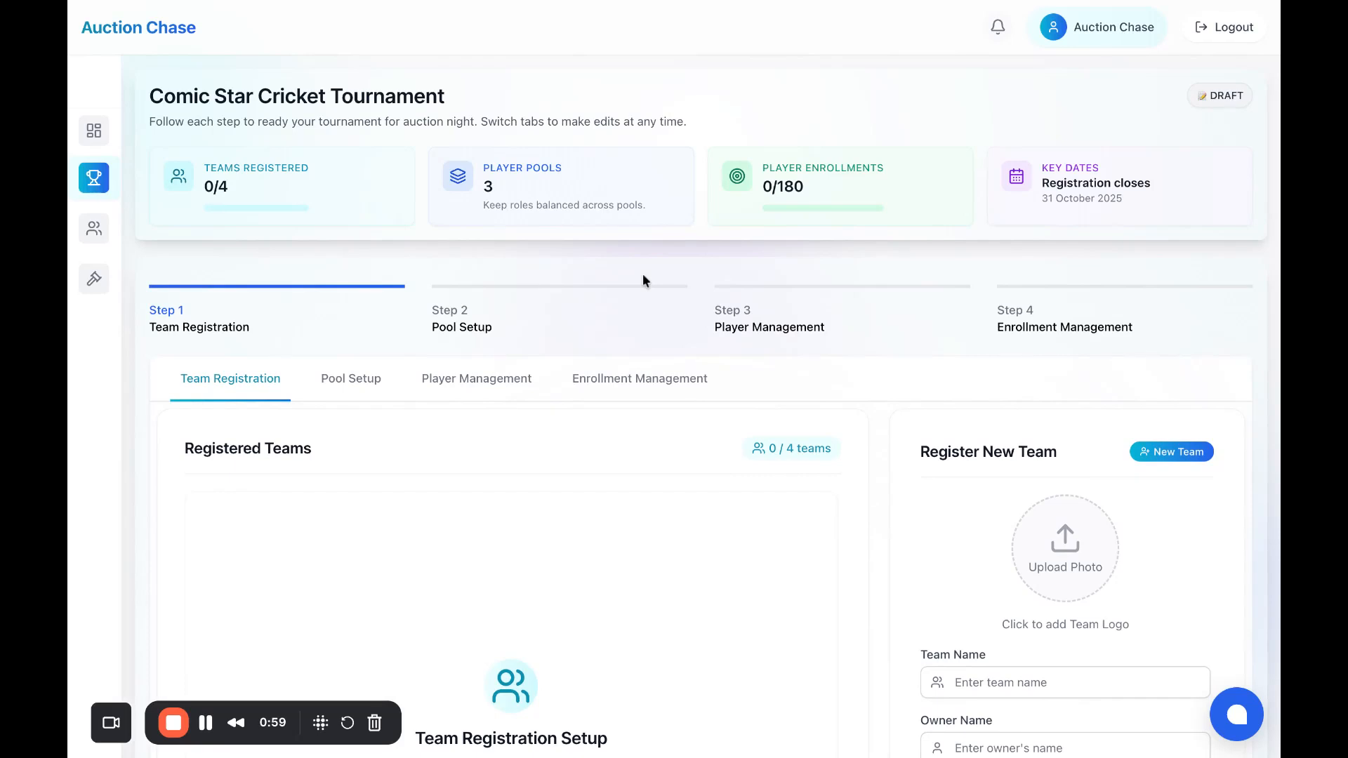
pyautogui.scroll(-5, 643, 274)
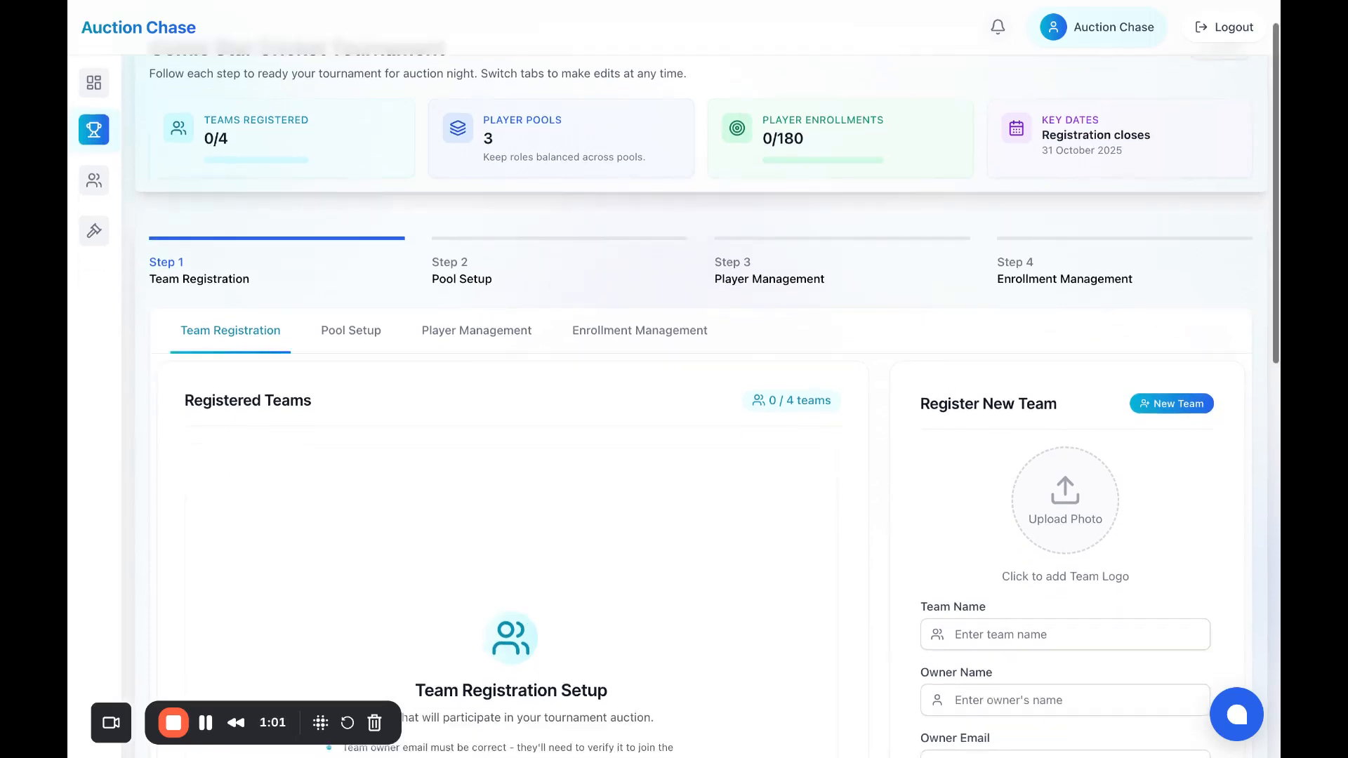
pyautogui.scroll(-3, 643, 275)
pyautogui.scroll(4, 643, 275)
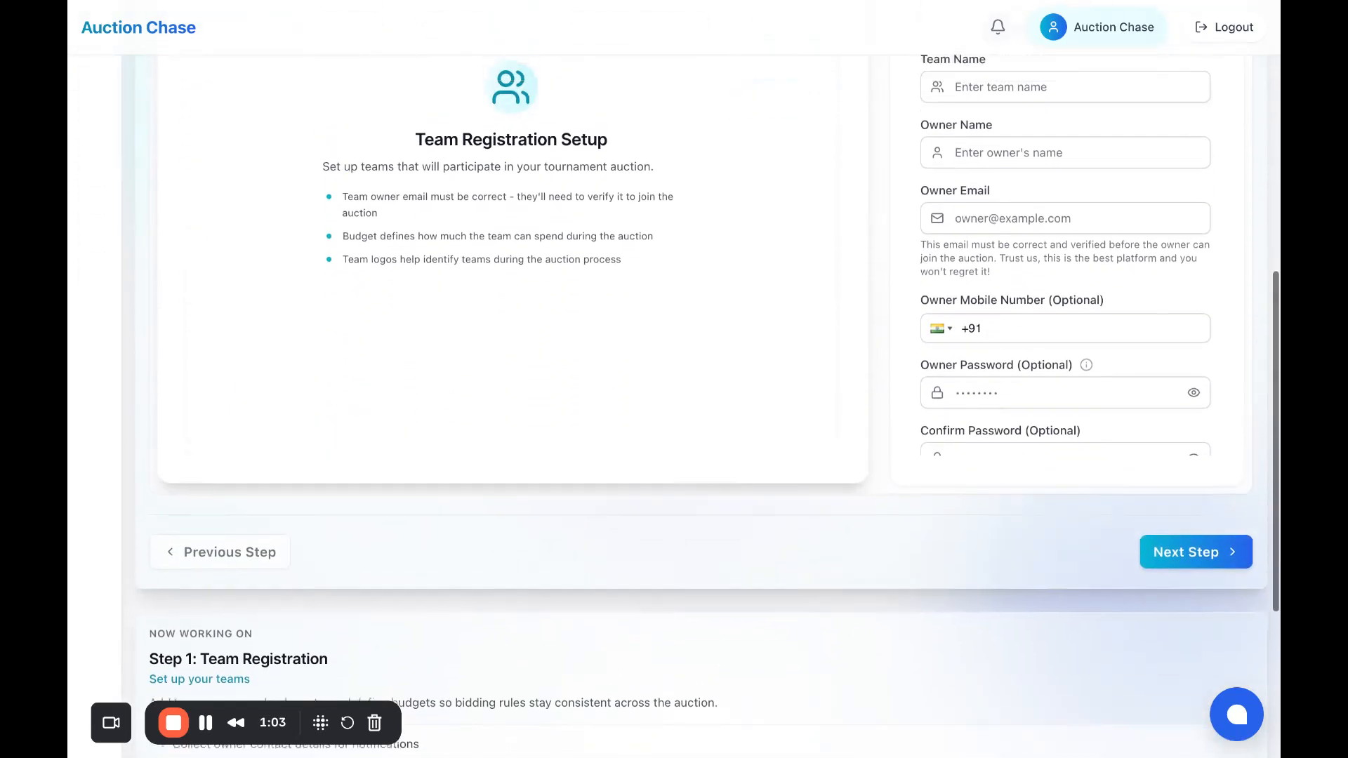
pyautogui.scroll(3, 644, 275)
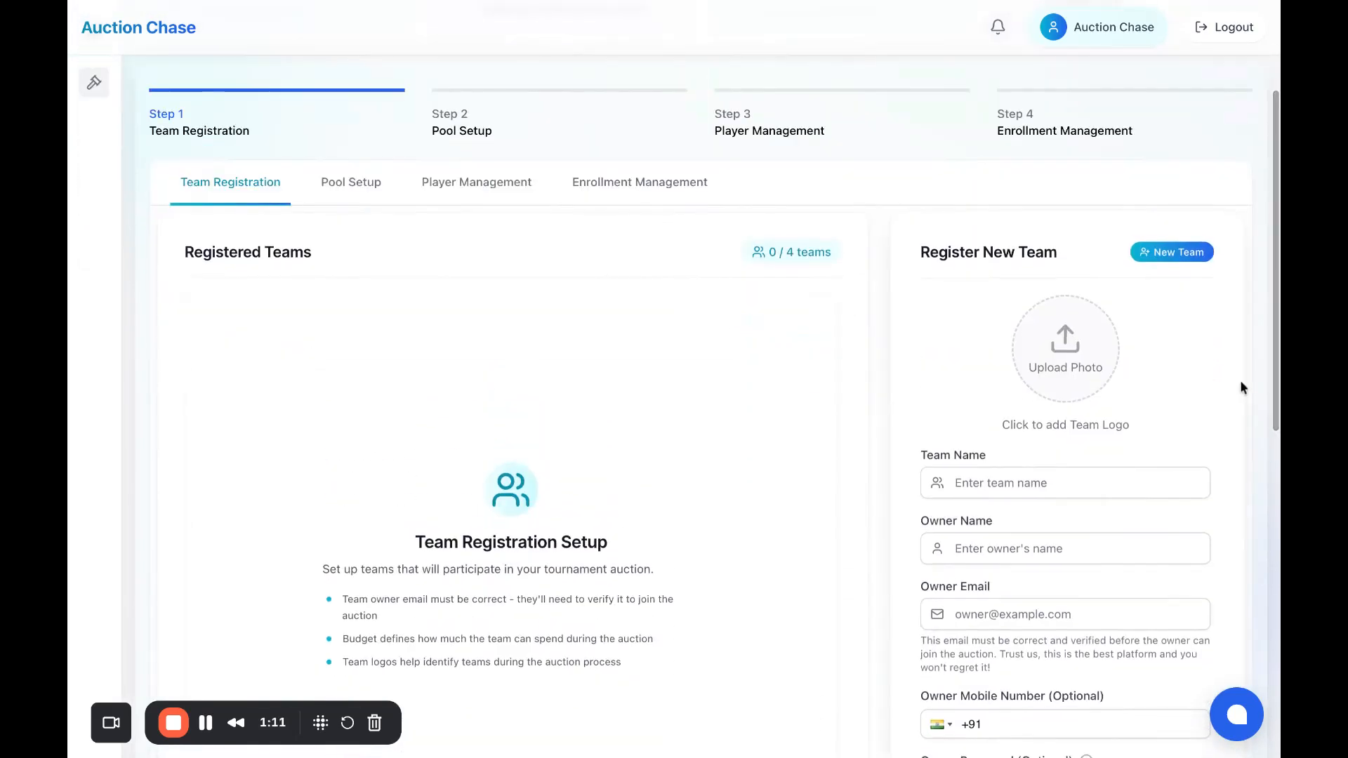
pyautogui.scroll(-2, 1240, 381)
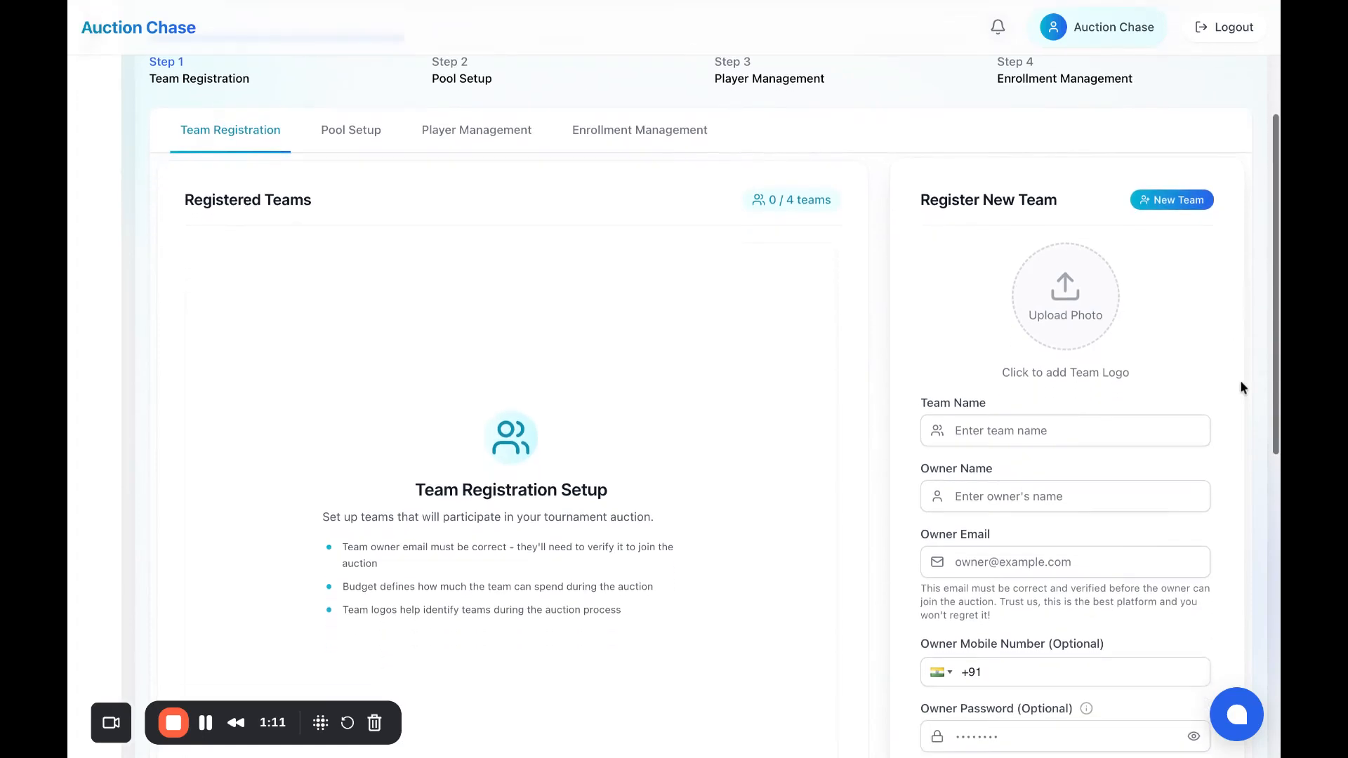
pyautogui.scroll(-3, 1240, 380)
pyautogui.scroll(-2, 1127, 400)
pyautogui.scroll(-2, 1127, 403)
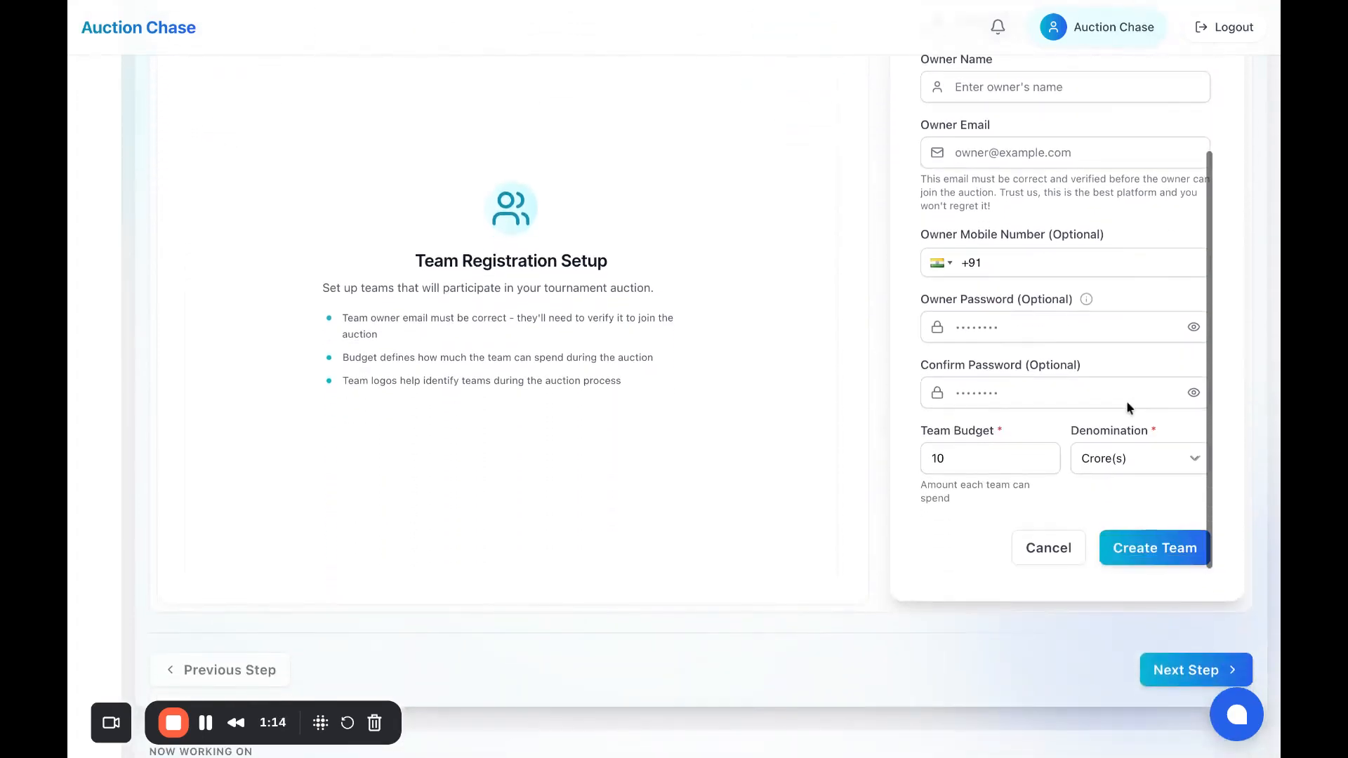
pyautogui.scroll(4, 1128, 403)
pyautogui.scroll(5, 893, 445)
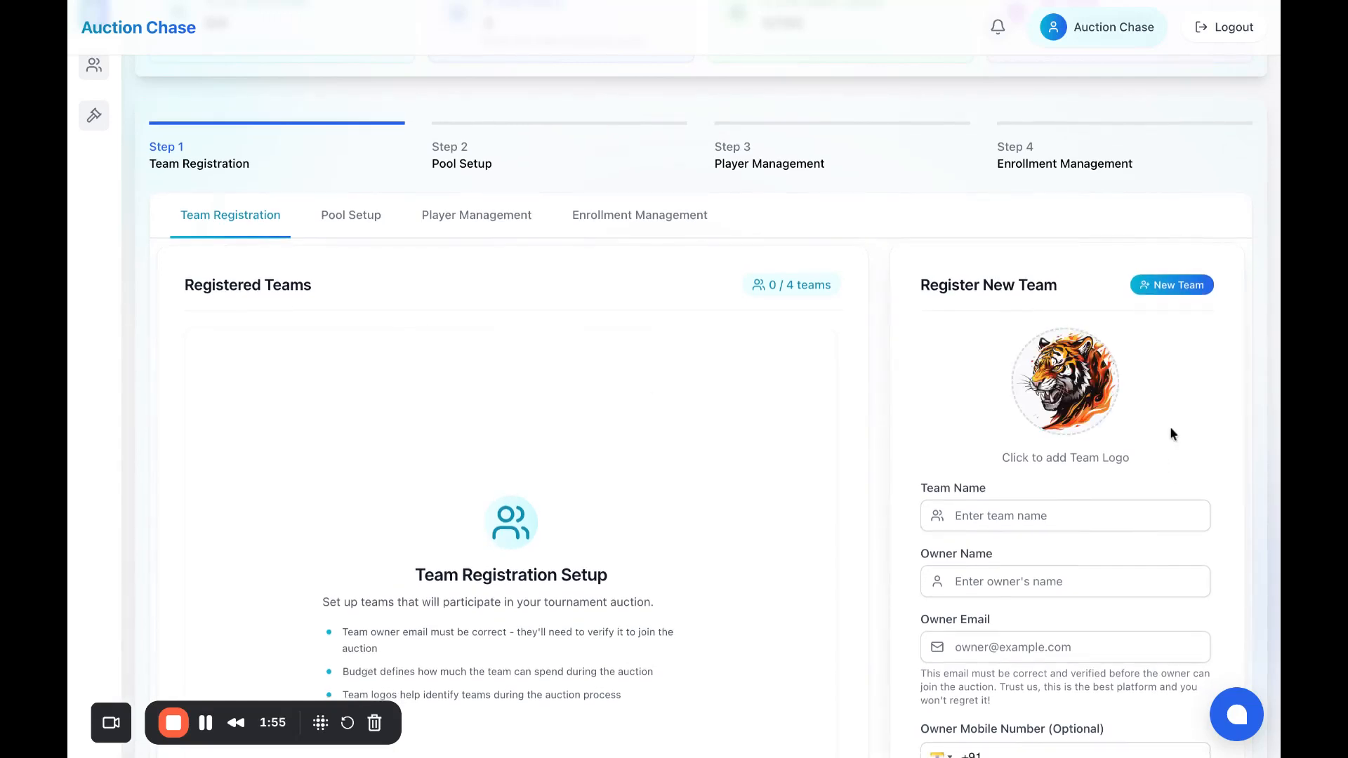
# Step: Enter 'Comic Tigers' as the team name and fill in the owner's name
pyautogui.click(1003, 521)
pyautogui.write('Comic')
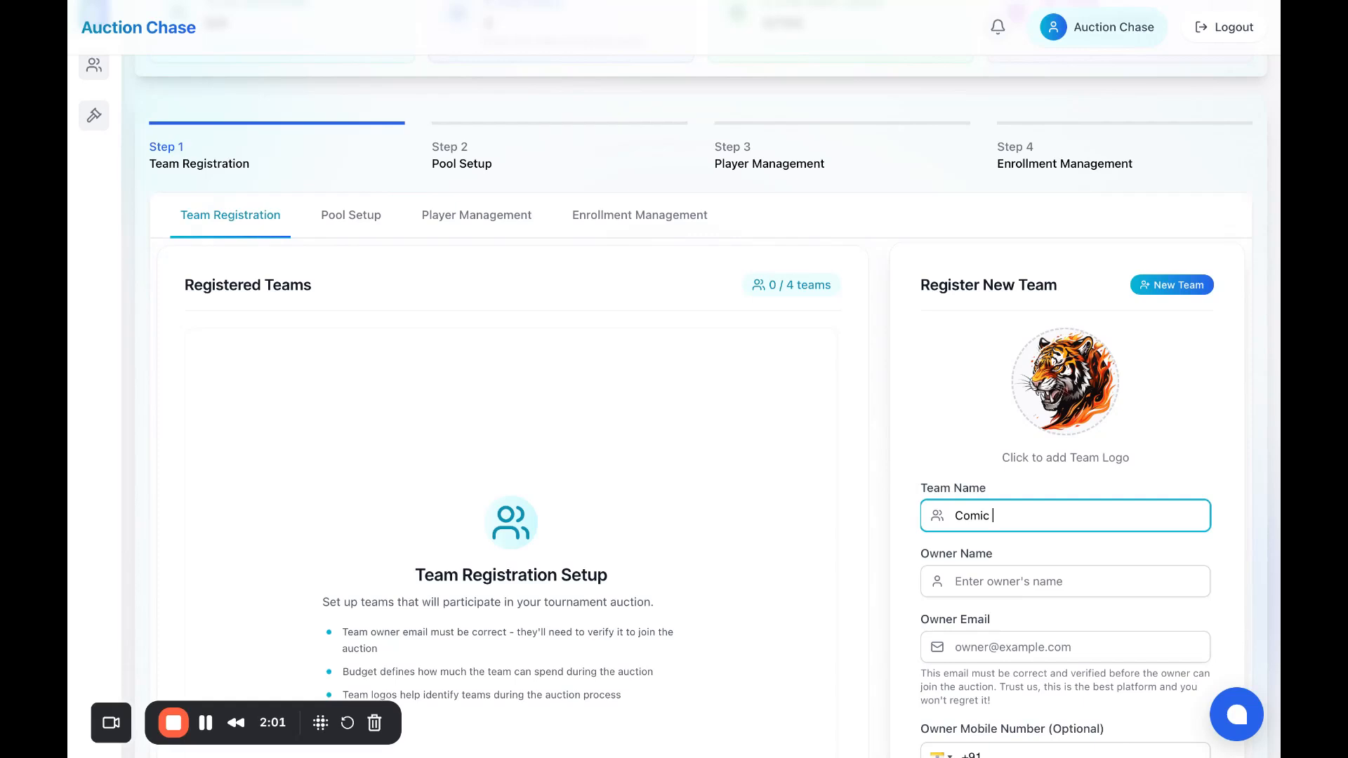
pyautogui.write(' Tigers')
pyautogui.scroll(-3, 1026, 564)
pyautogui.scroll(3, 1026, 563)
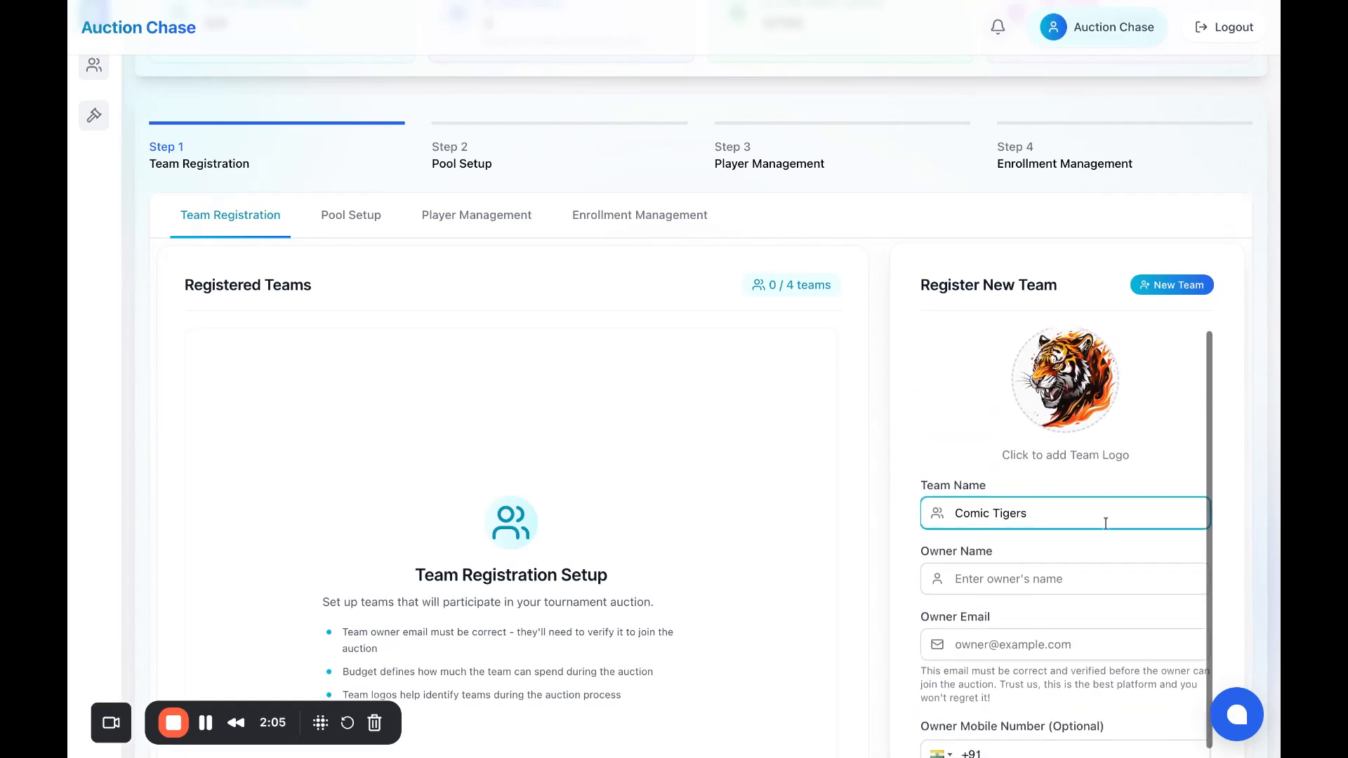
pyautogui.click(1047, 578)
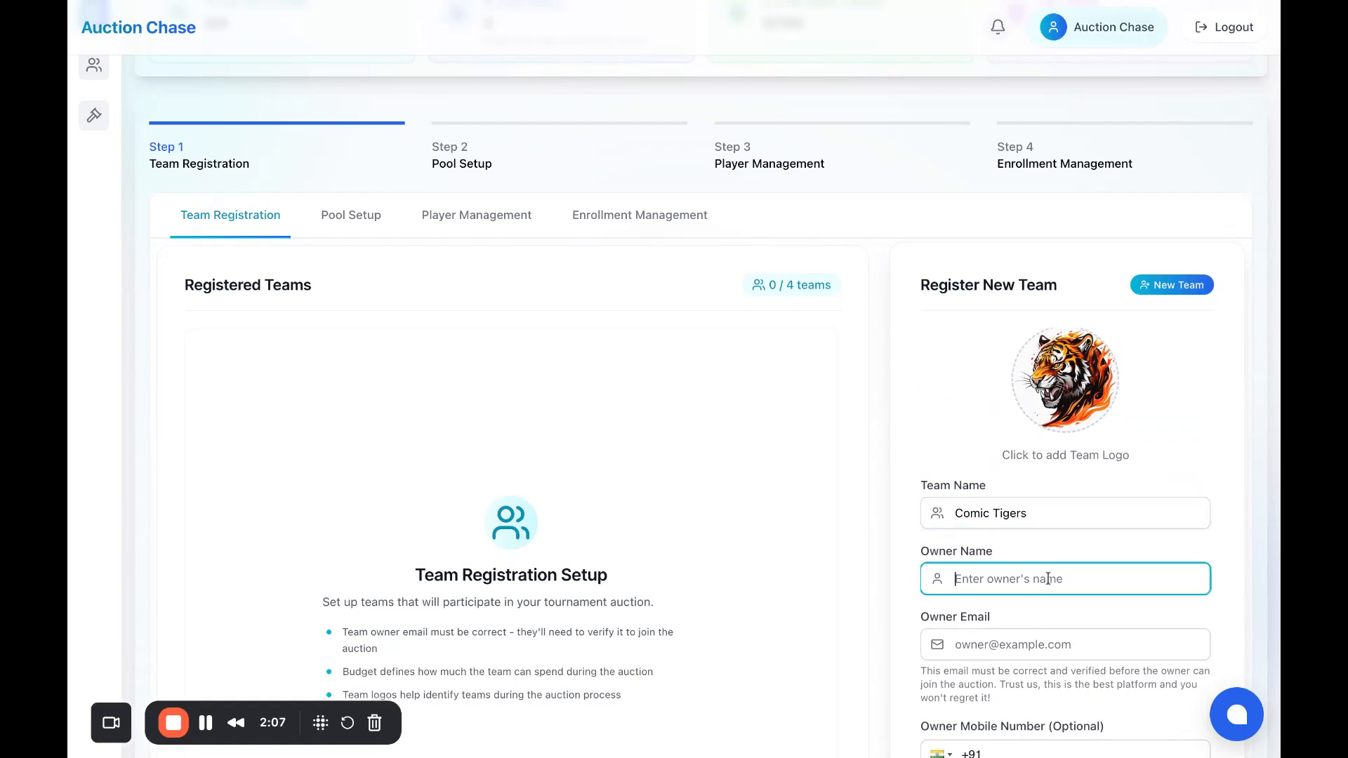
pyautogui.scroll(-2, 1048, 579)
pyautogui.scroll(2, 1045, 534)
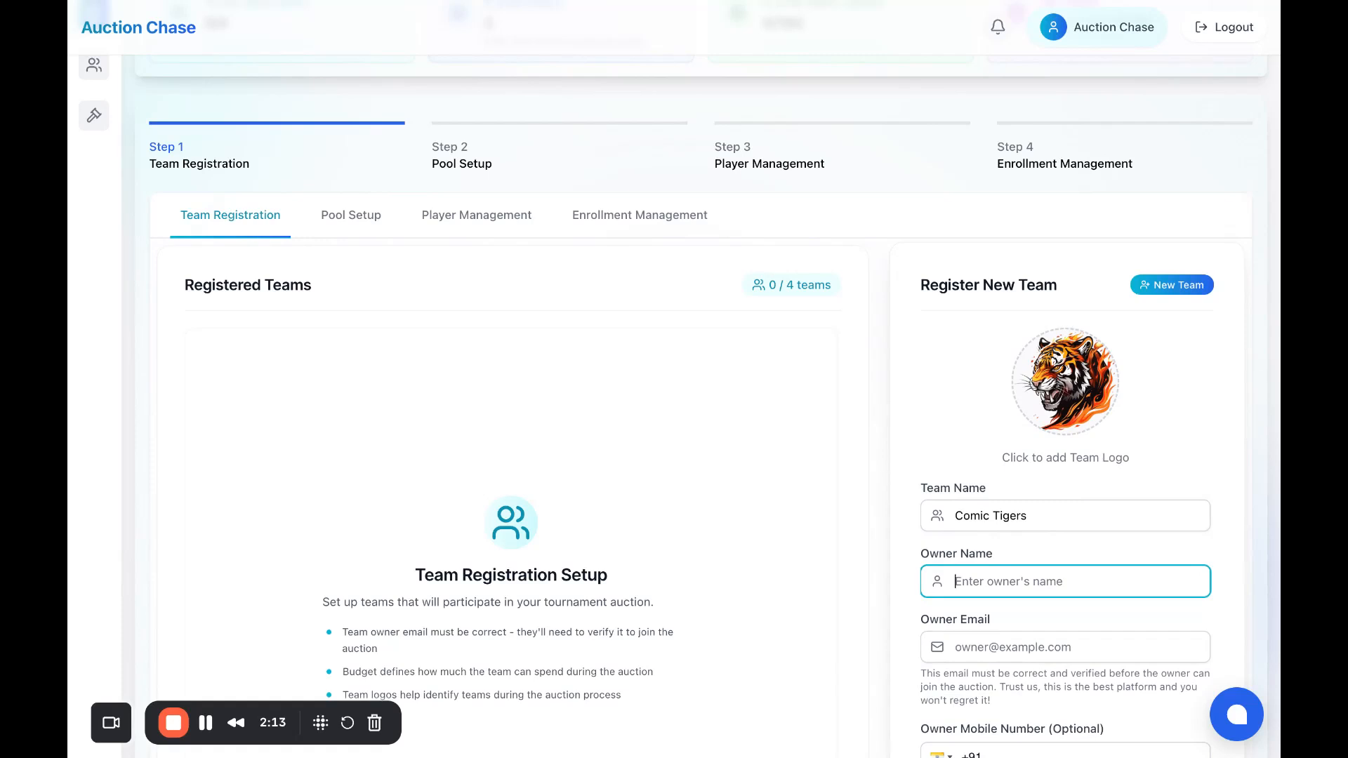
pyautogui.write('Ti')
pyautogui.write('ger Singh')
pyautogui.scroll(-2, 1039, 514)
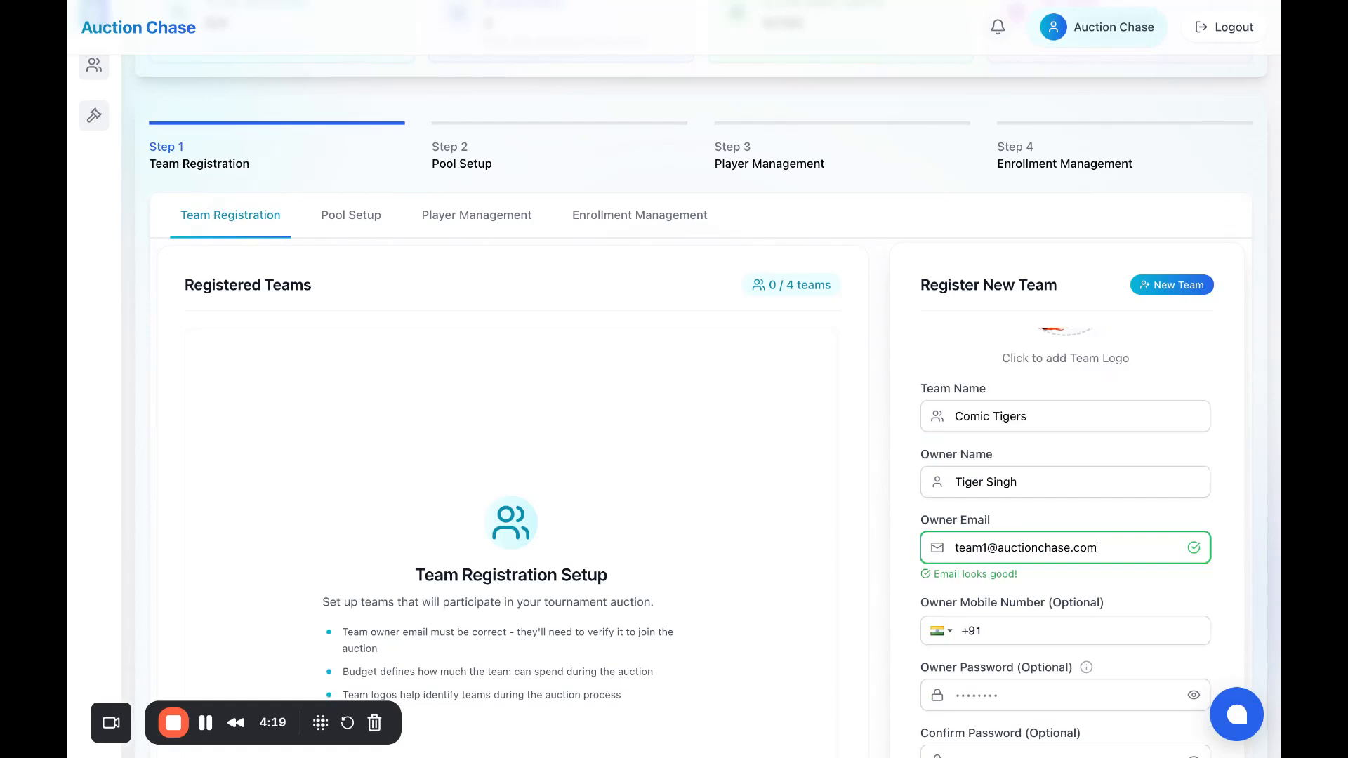
pyautogui.scroll(-1, 1066, 492)
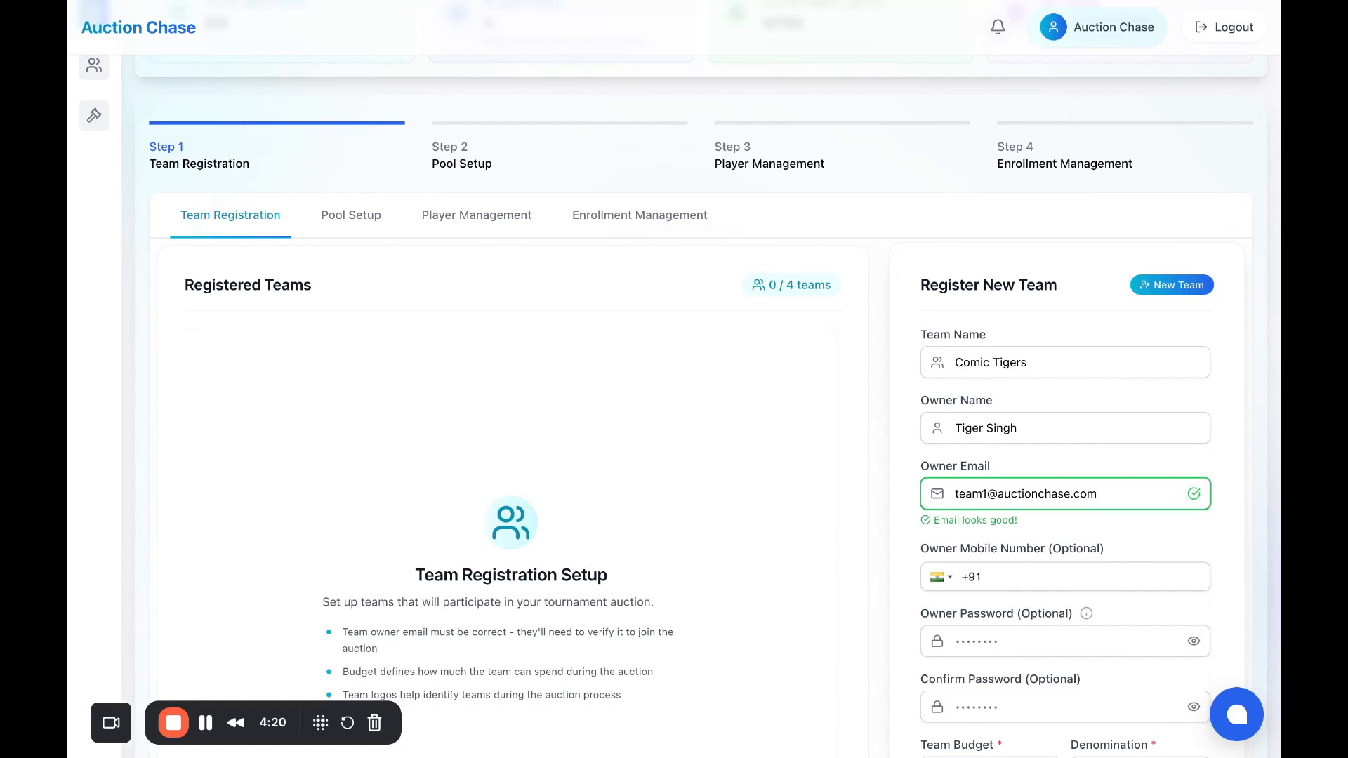
pyautogui.scroll(-1, 1233, 535)
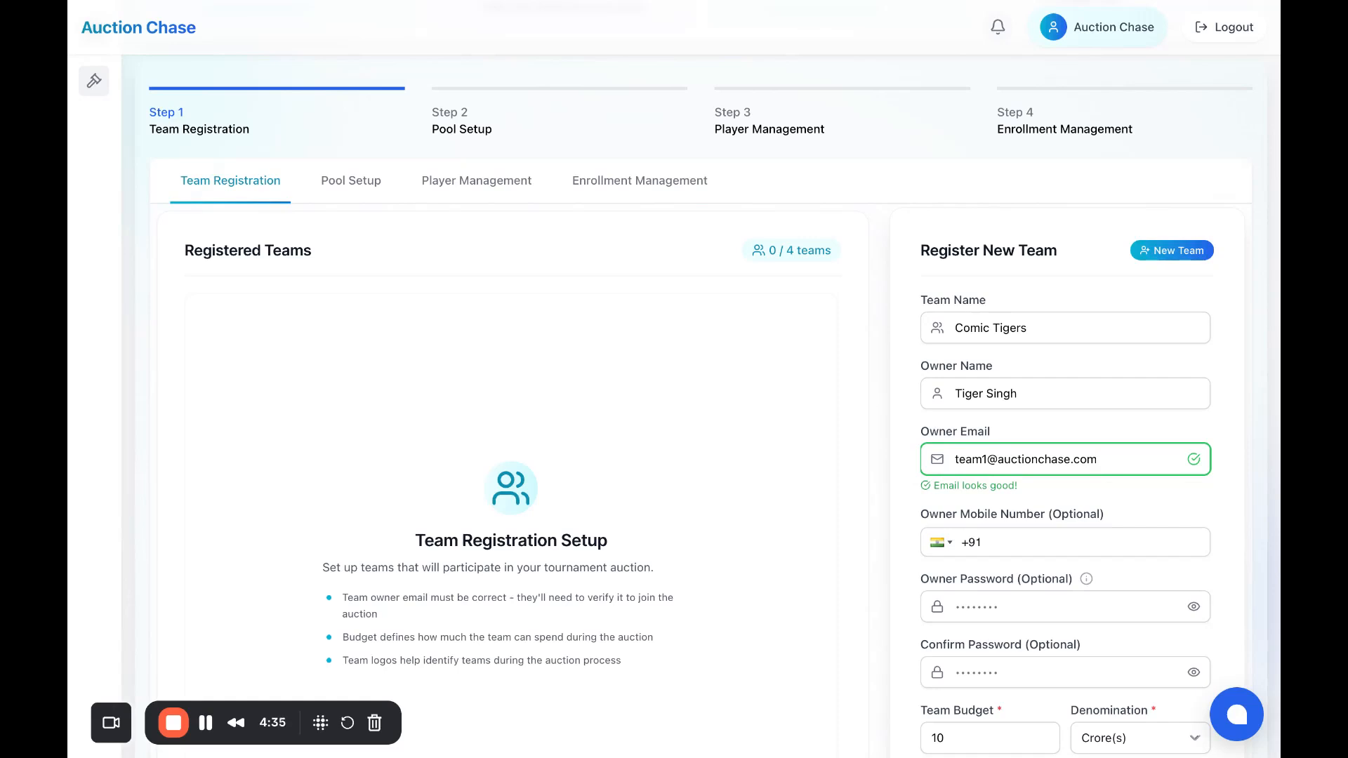
pyautogui.scroll(-2, 674, 379)
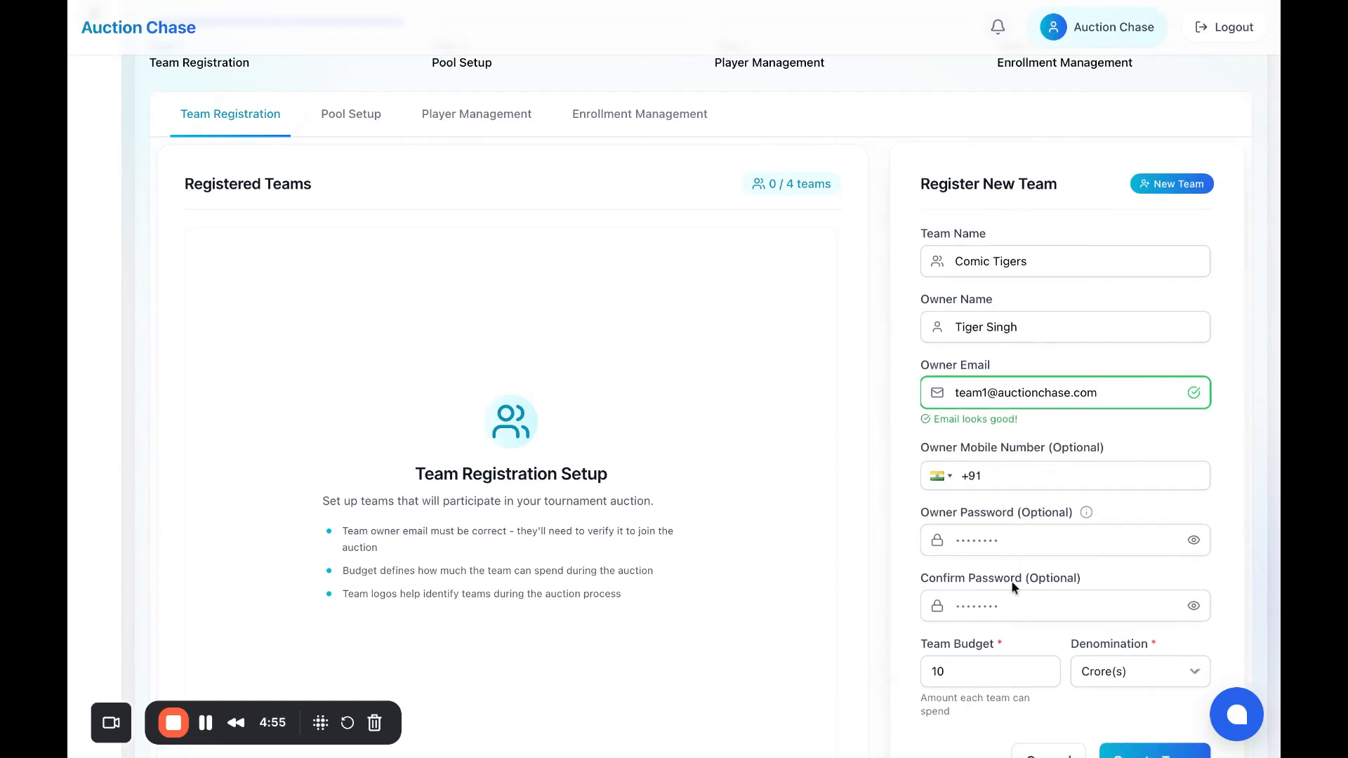
pyautogui.scroll(-1, 1013, 587)
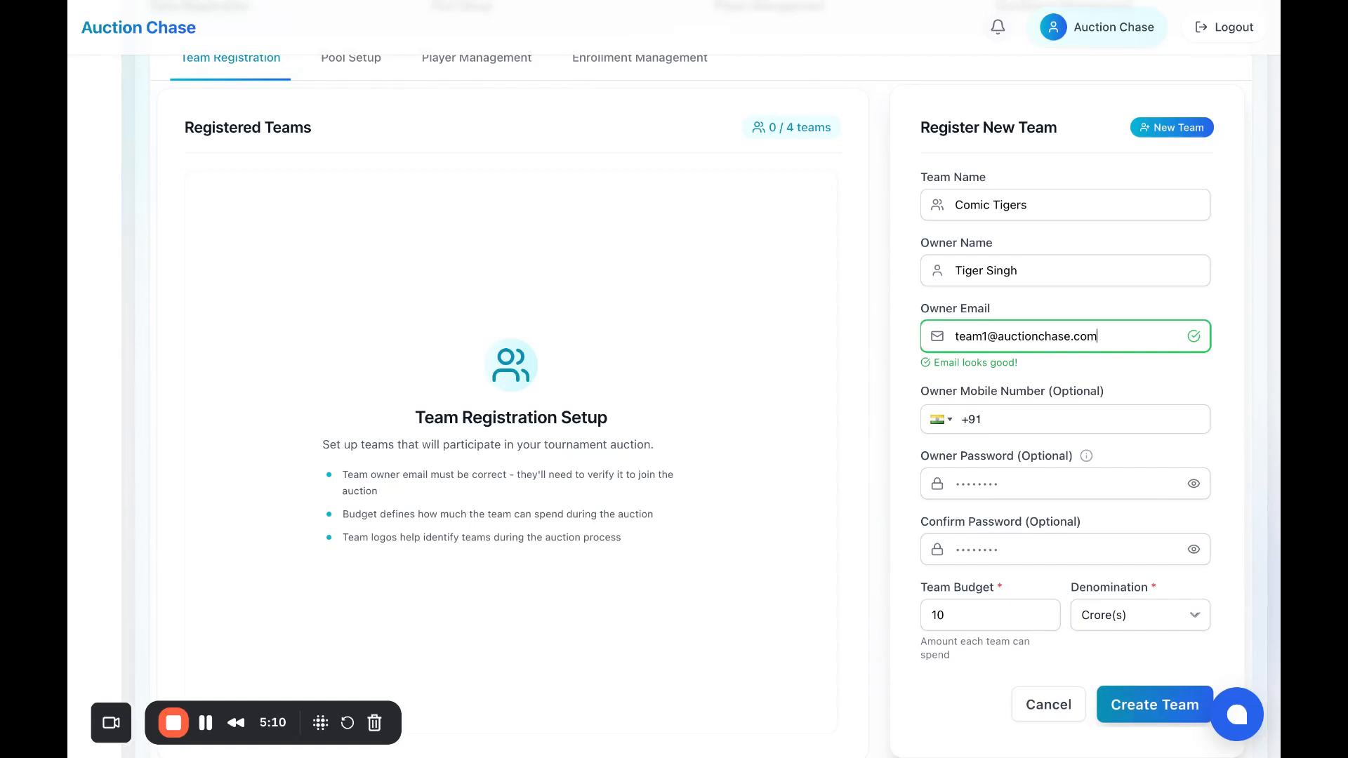
# Step: Submit Comic Tigers, confirm the owner e-mail in the dialog, and create the team
pyautogui.click(1156, 705)
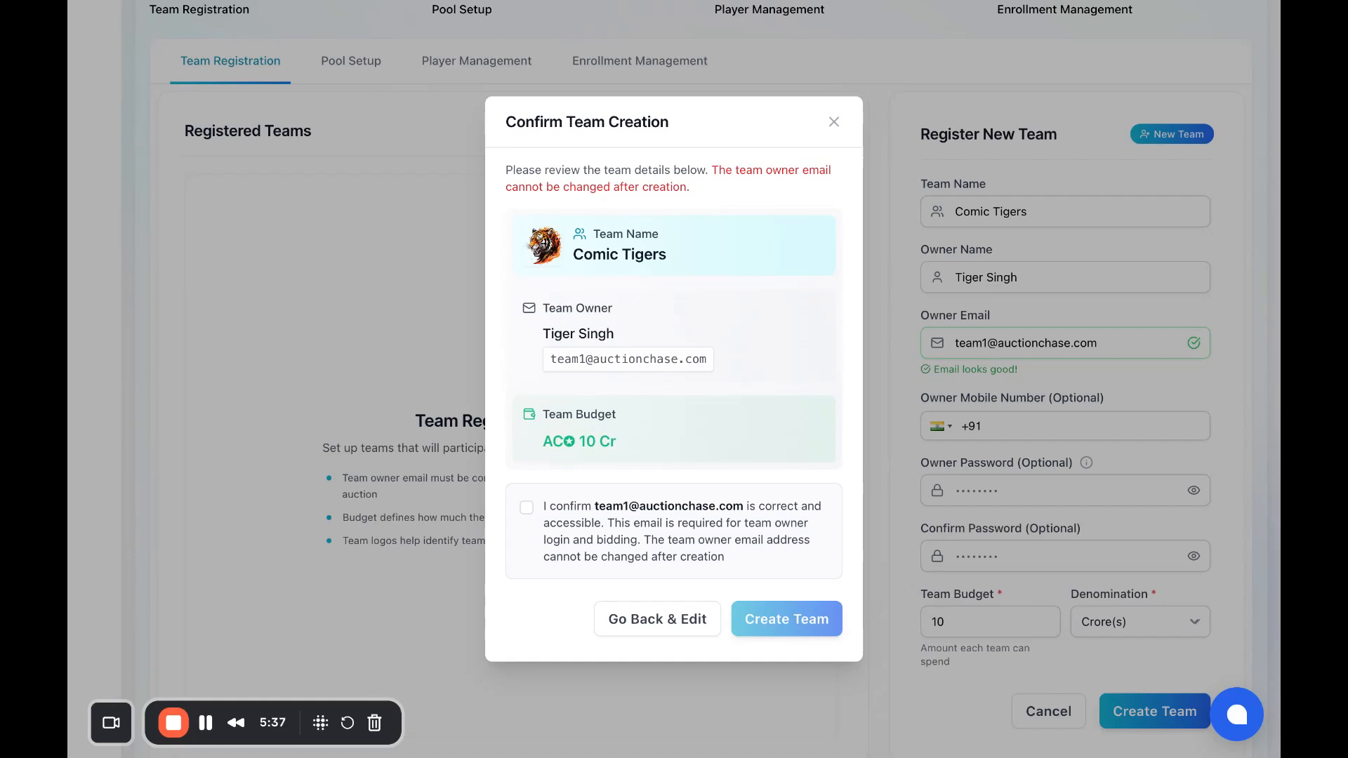
pyautogui.click(556, 527)
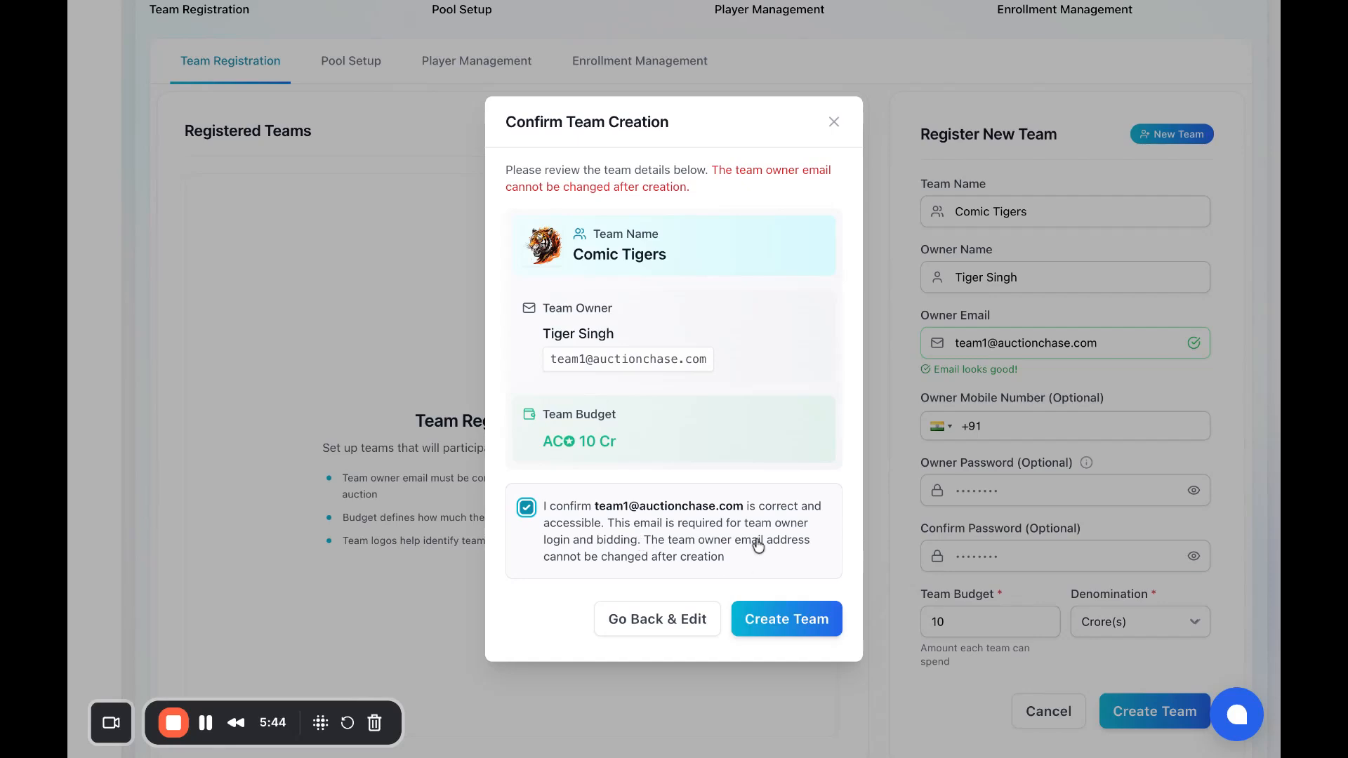
pyautogui.click(810, 635)
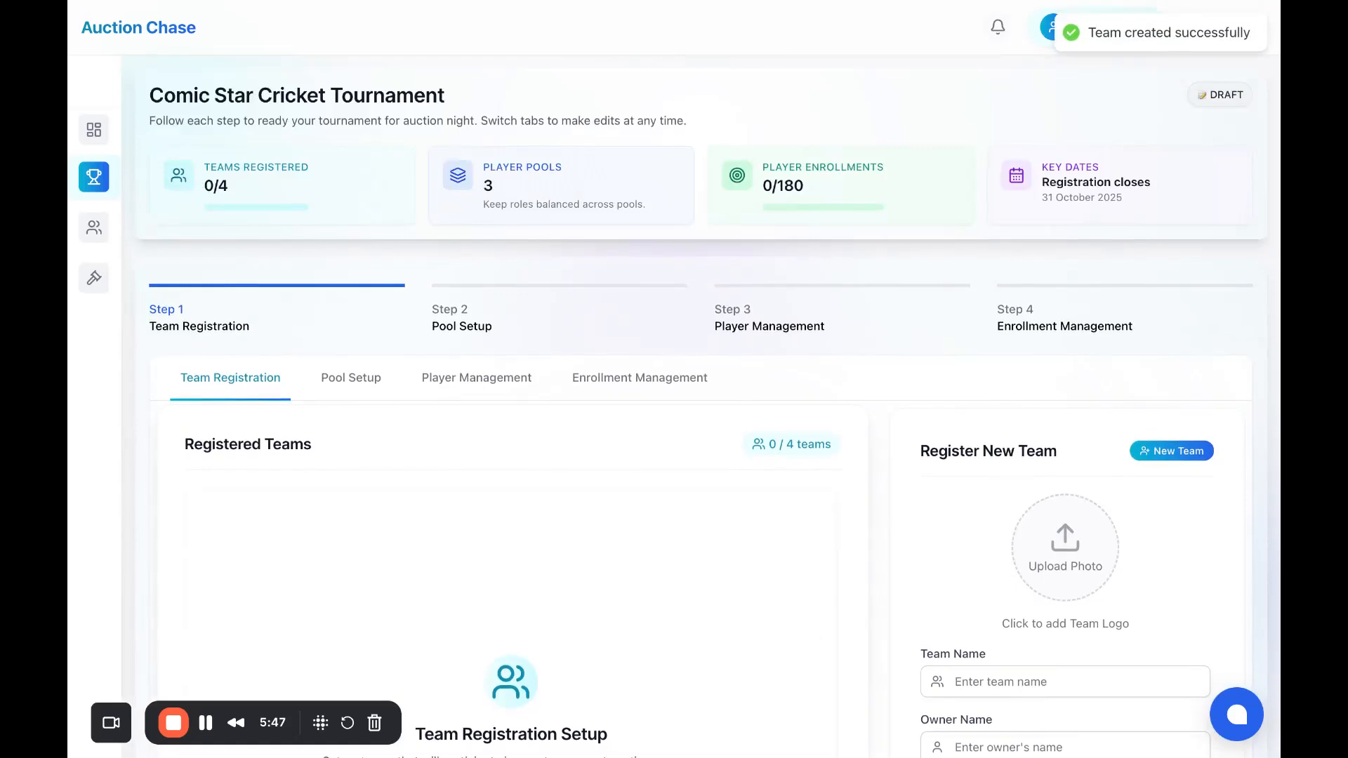
# Step: Enter 'Comic Wolves' as the second team's name
pyautogui.scroll(-1, 780, 507)
pyautogui.scroll(-4, 778, 507)
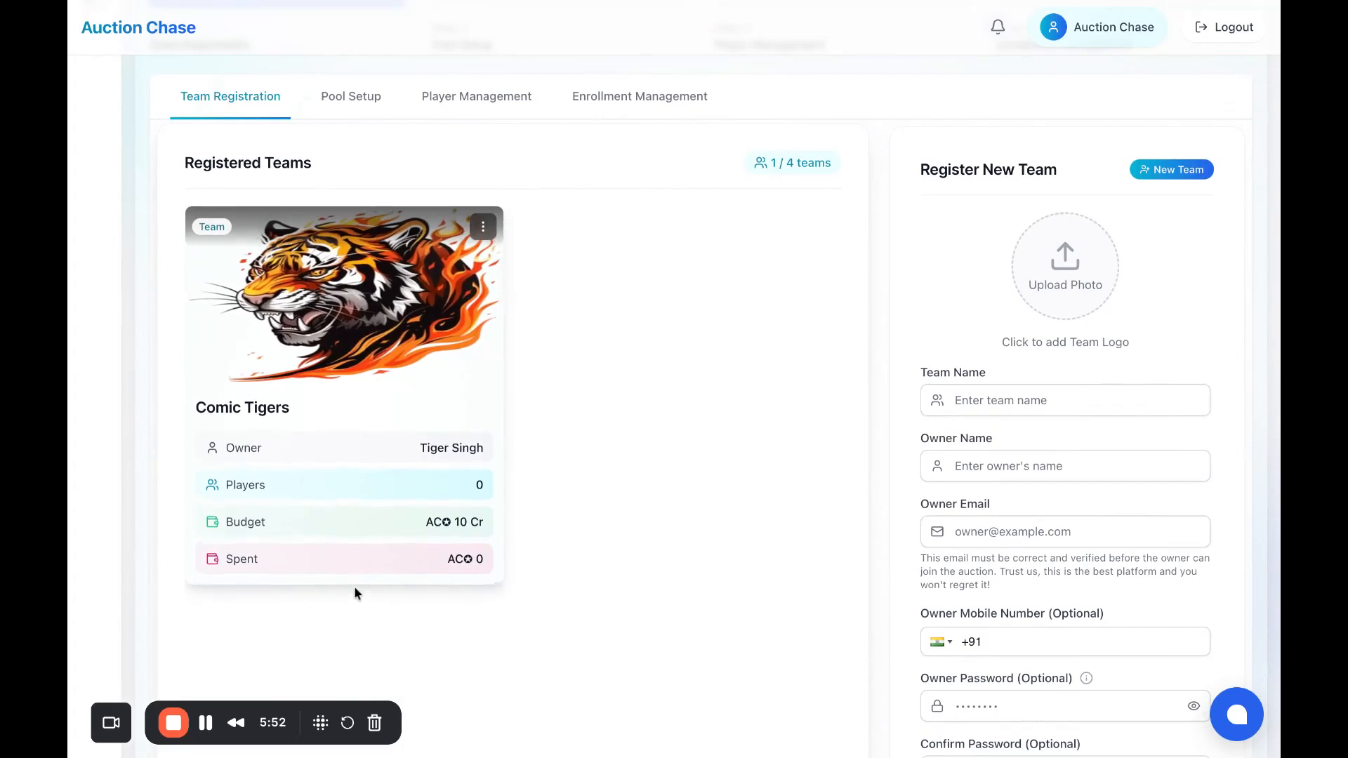
pyautogui.scroll(-5, 680, 420)
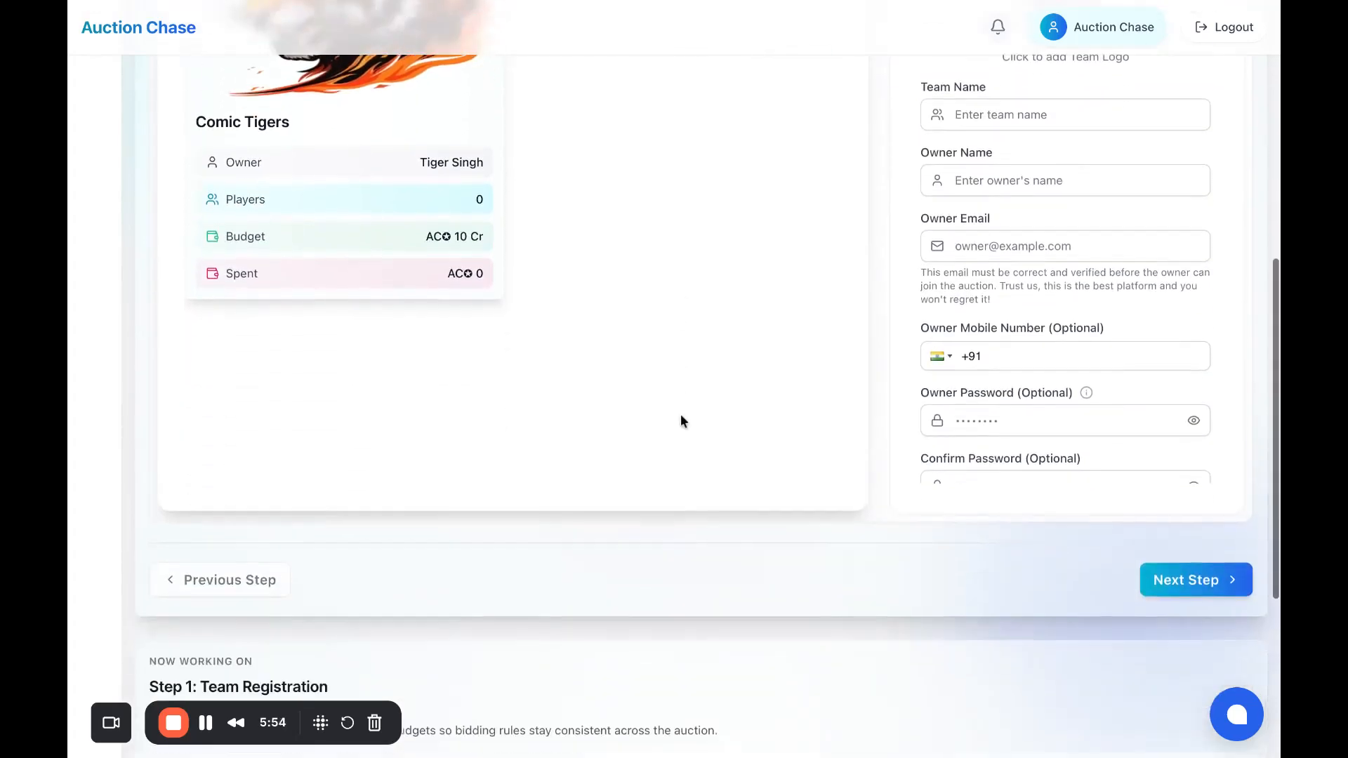
pyautogui.scroll(5, 680, 422)
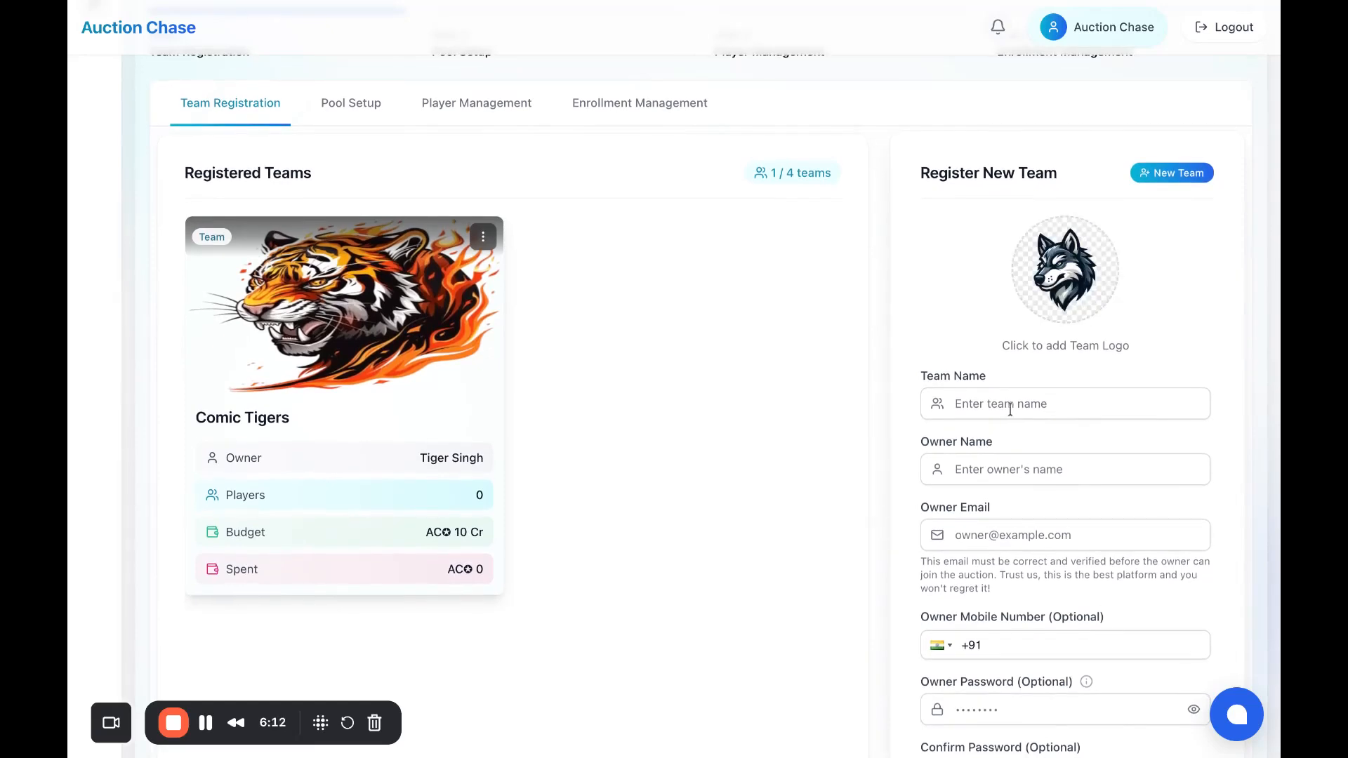
pyautogui.click(1013, 405)
pyautogui.write('C')
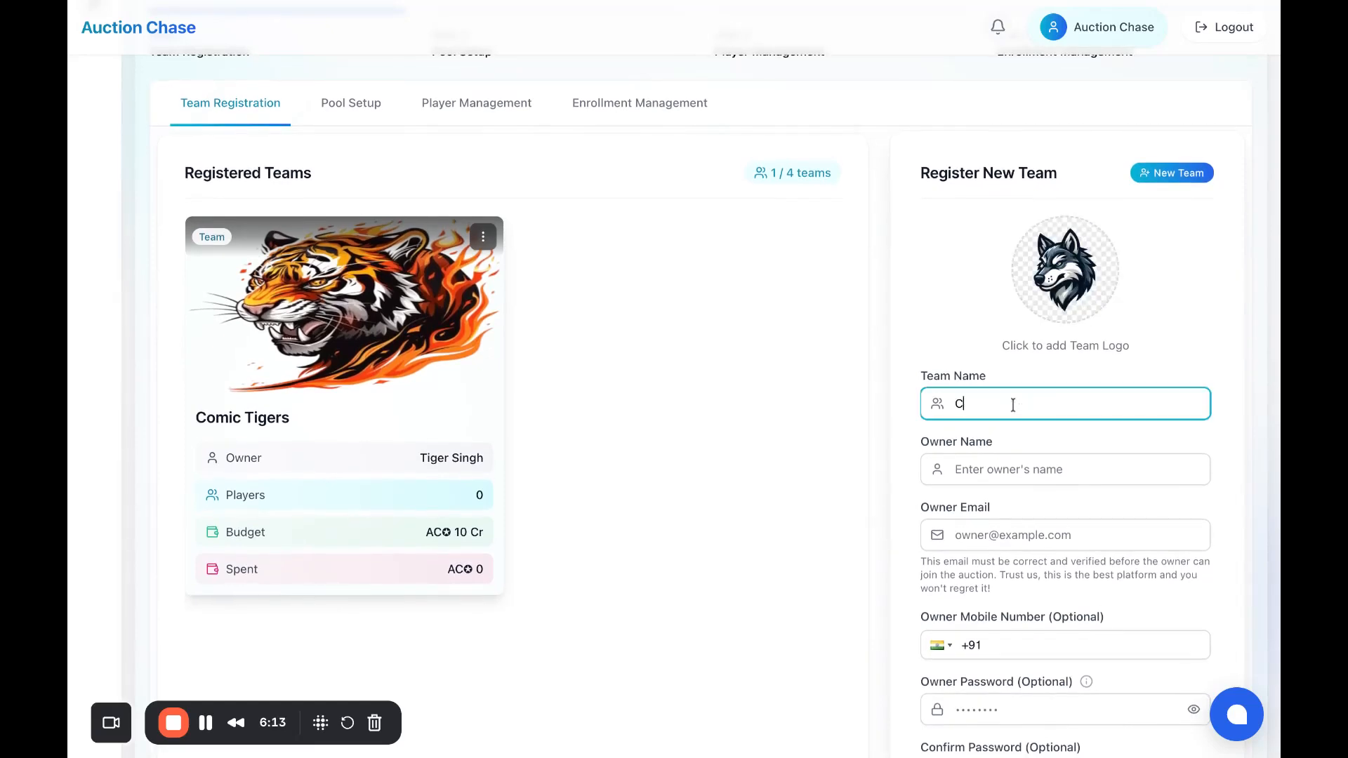
pyautogui.write('omic Wolves')
# Step: Fill in the owner's name and e-mail address, fixing a typo in the e-mail
pyautogui.press('Tab')
pyautogui.scroll(-1, 1021, 423)
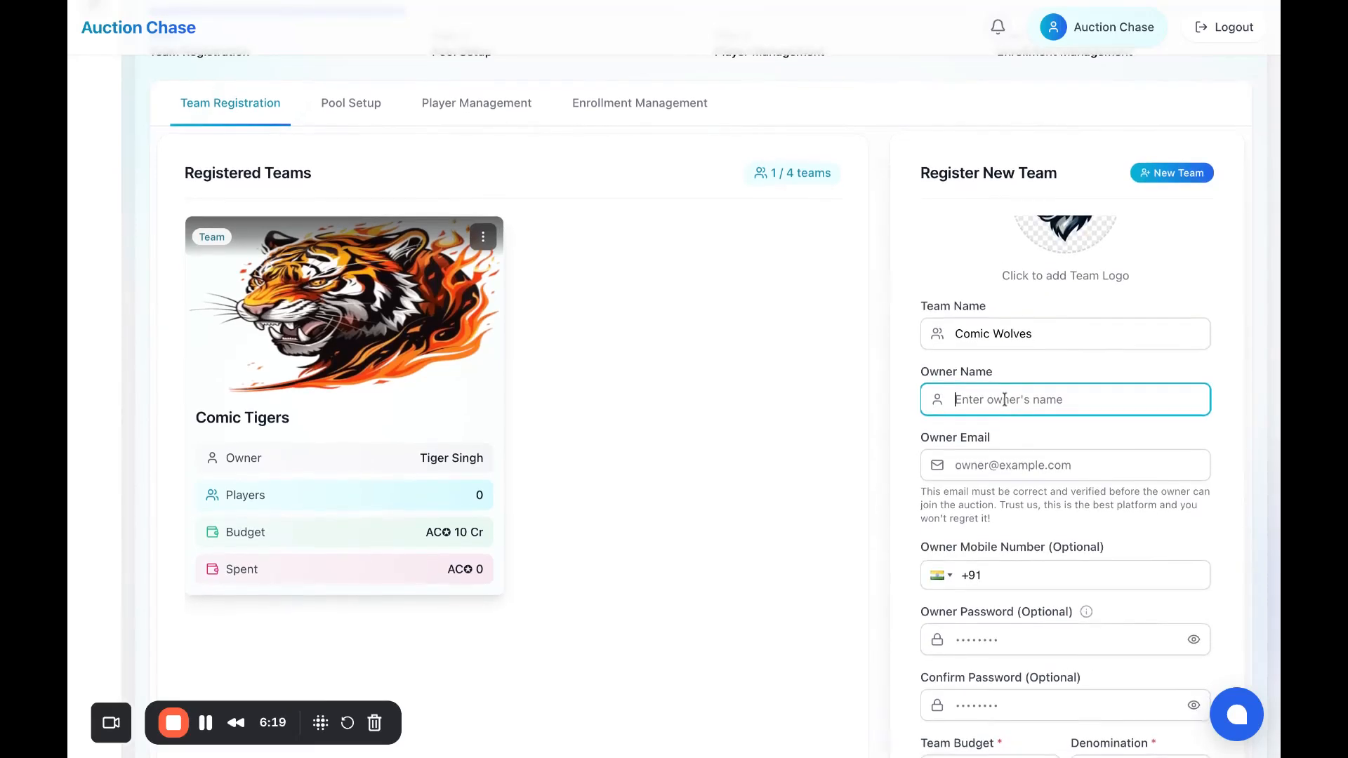
pyautogui.write('Wo')
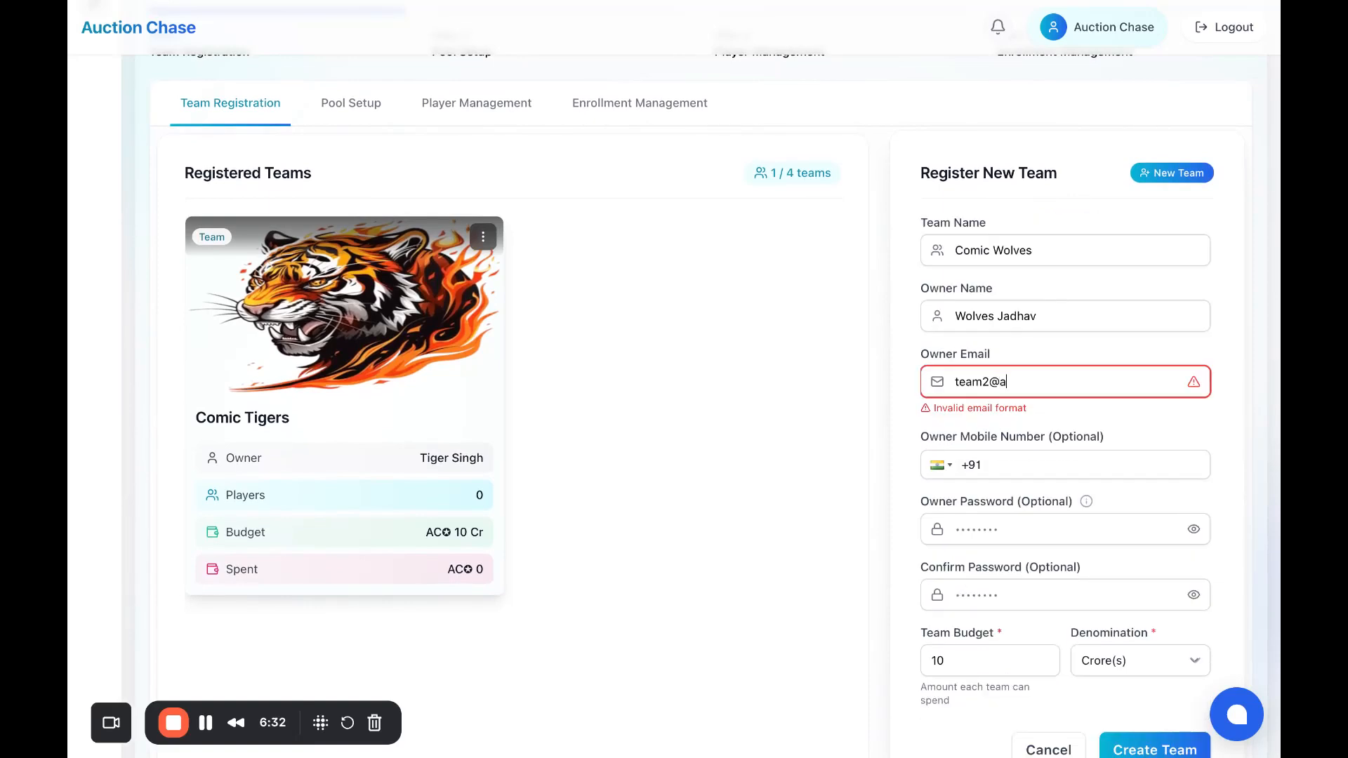
pyautogui.write('uct')
pyautogui.write('ionchase.com')
pyautogui.press('BackSpace')
pyautogui.press('BackSpace')
pyautogui.write('om')
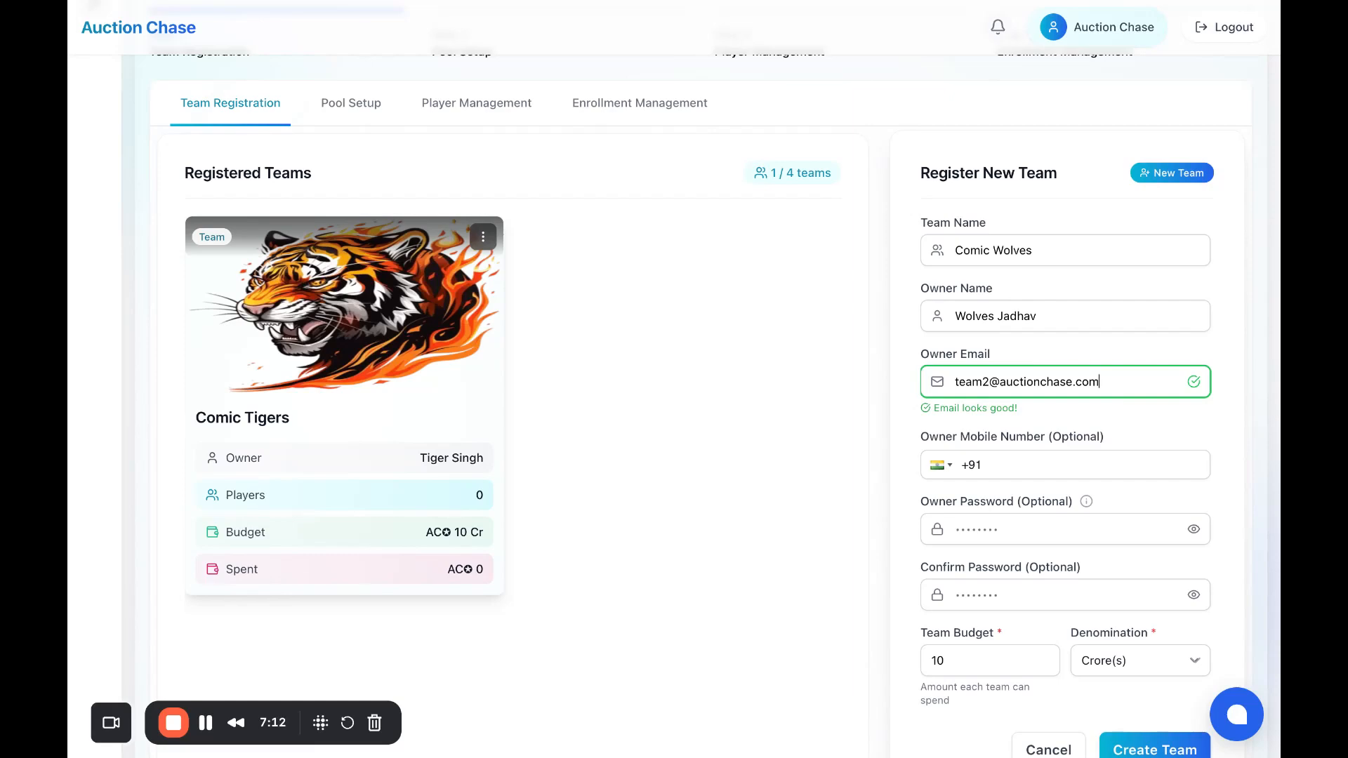
pyautogui.scroll(-1, 1148, 702)
# Step: Submit and confirm creation of the Comic Wolves team
pyautogui.click(1147, 703)
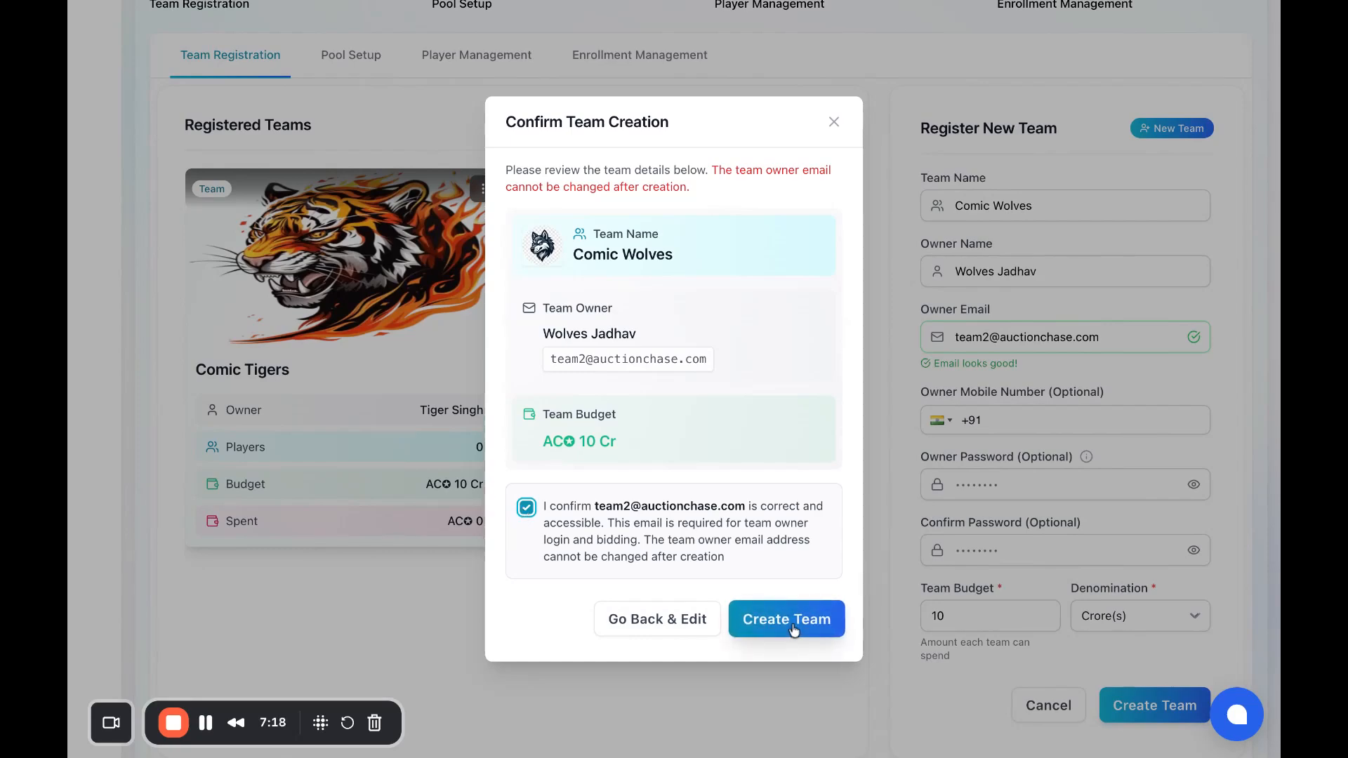
pyautogui.click(794, 630)
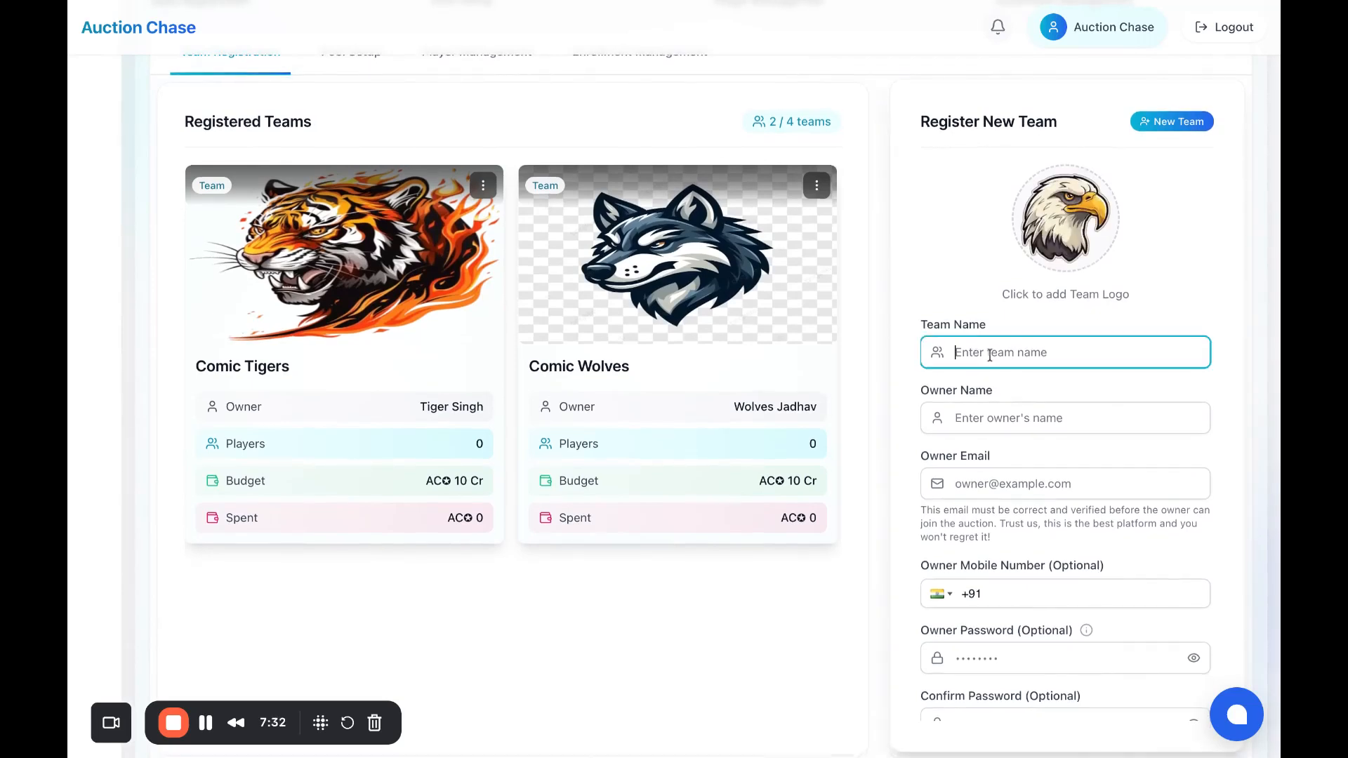
# Step: Enter the Comic Eagles team name, confirm the owner e-mail, and create the team
pyautogui.click(990, 356)
pyautogui.write('Comiv')
pyautogui.press('BackSpace')
pyautogui.press('BackSpace')
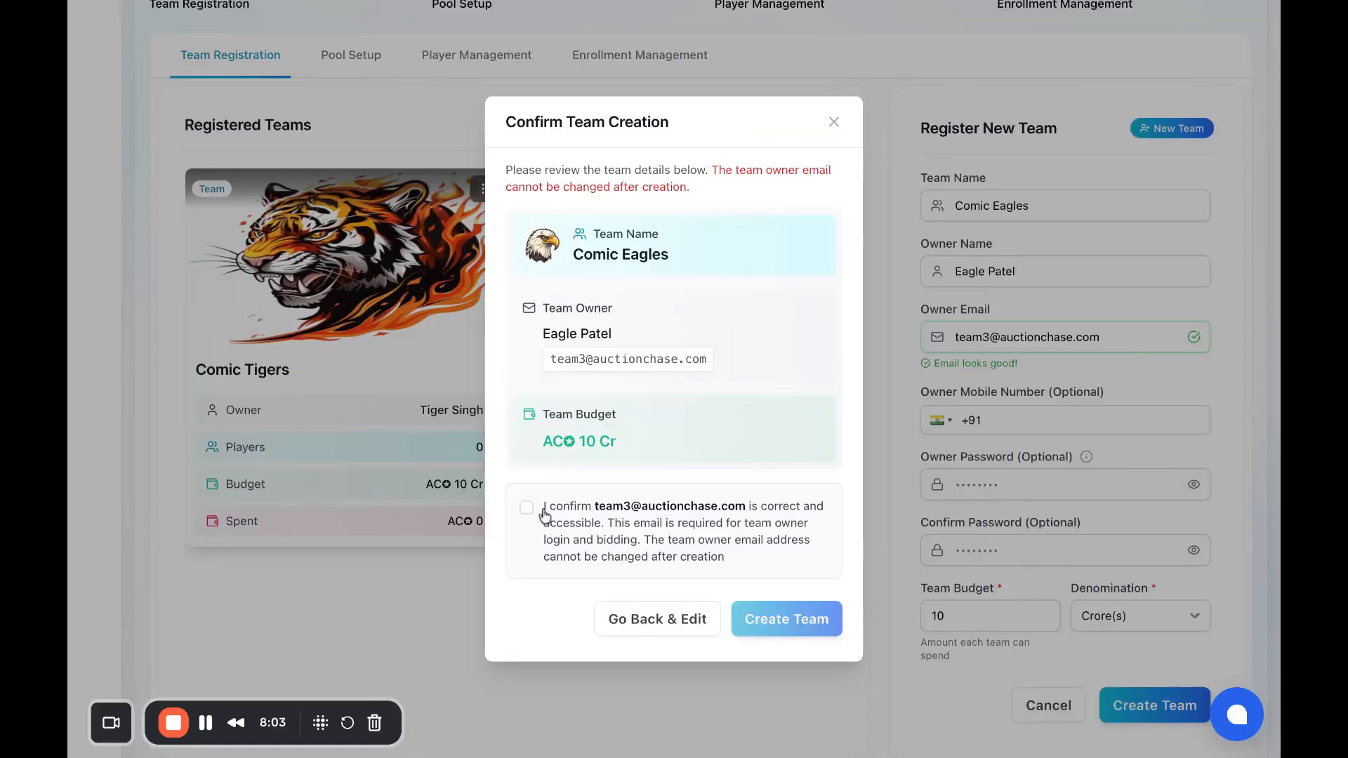
pyautogui.click(529, 508)
pyautogui.click(811, 621)
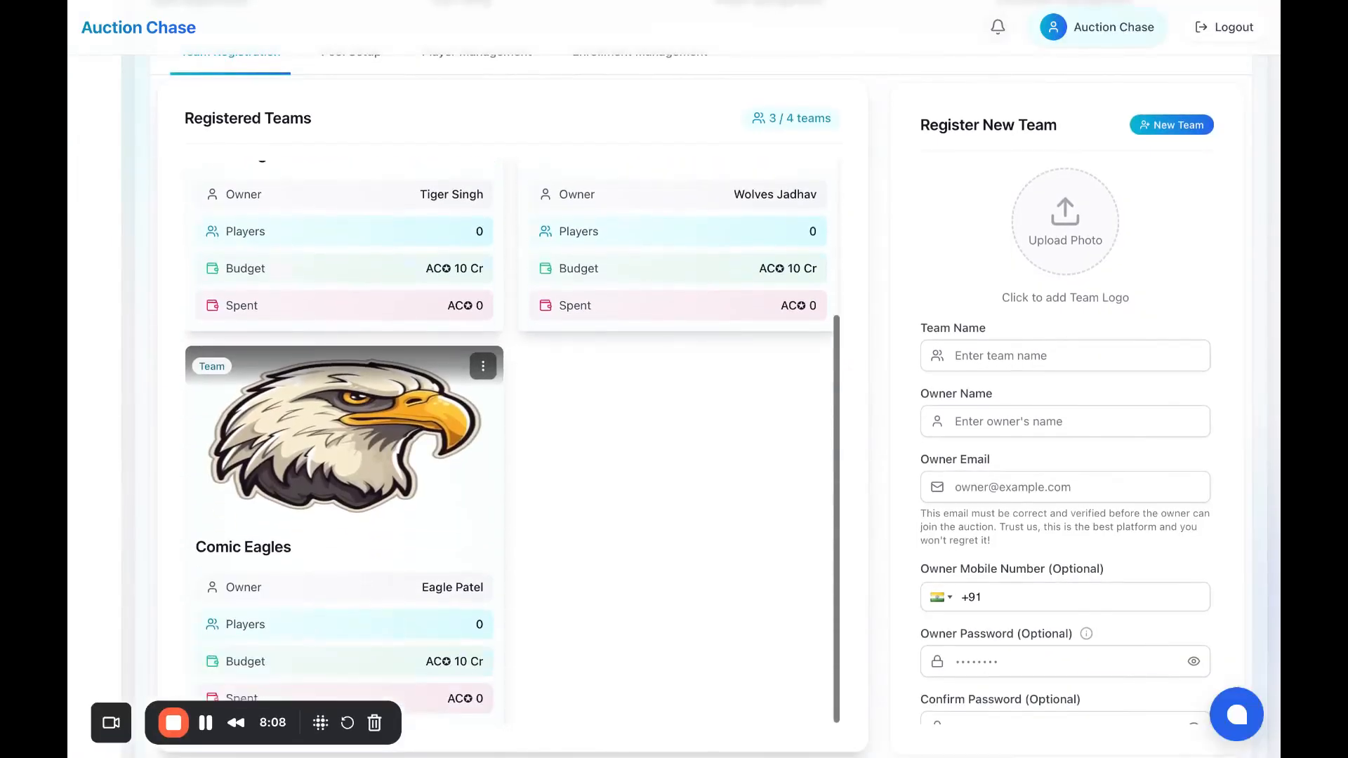
pyautogui.scroll(-1, 512, 442)
pyautogui.scroll(4, 513, 443)
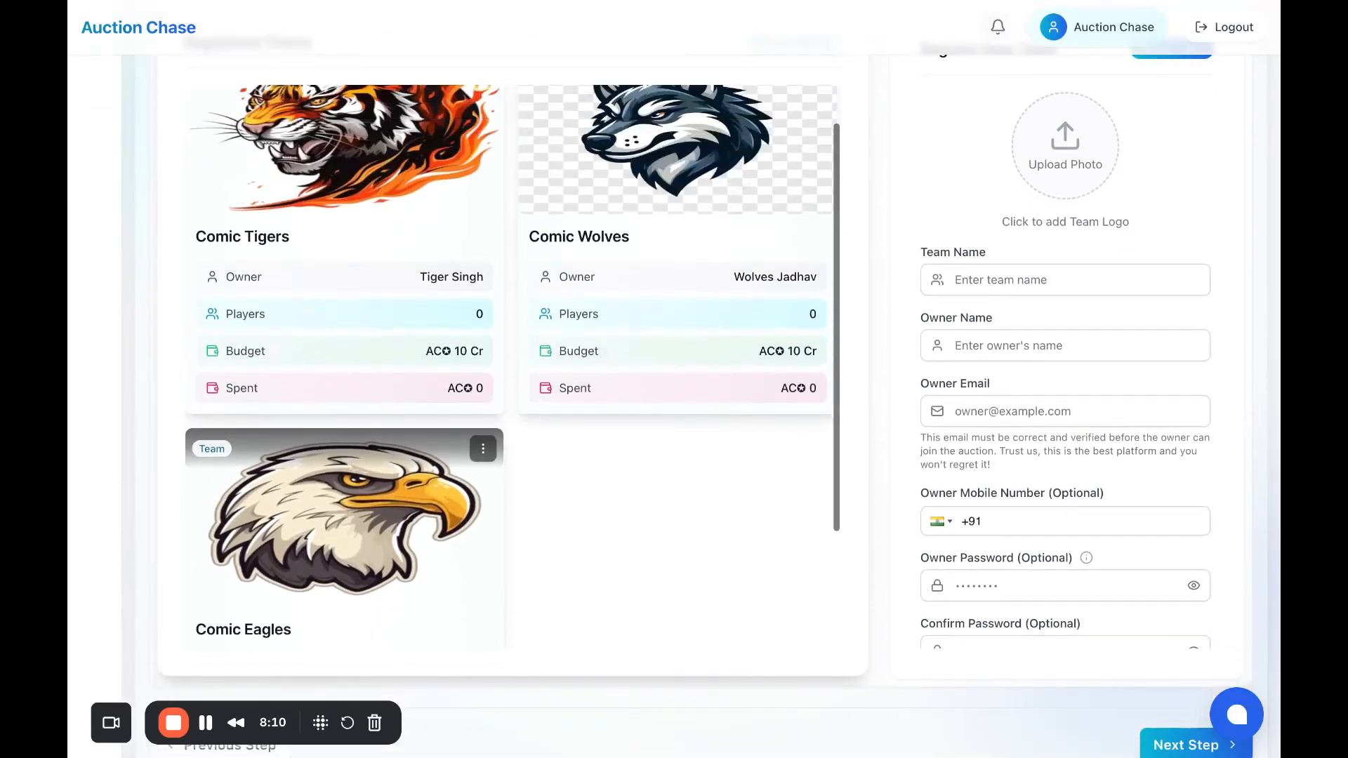
pyautogui.scroll(5, 843, 385)
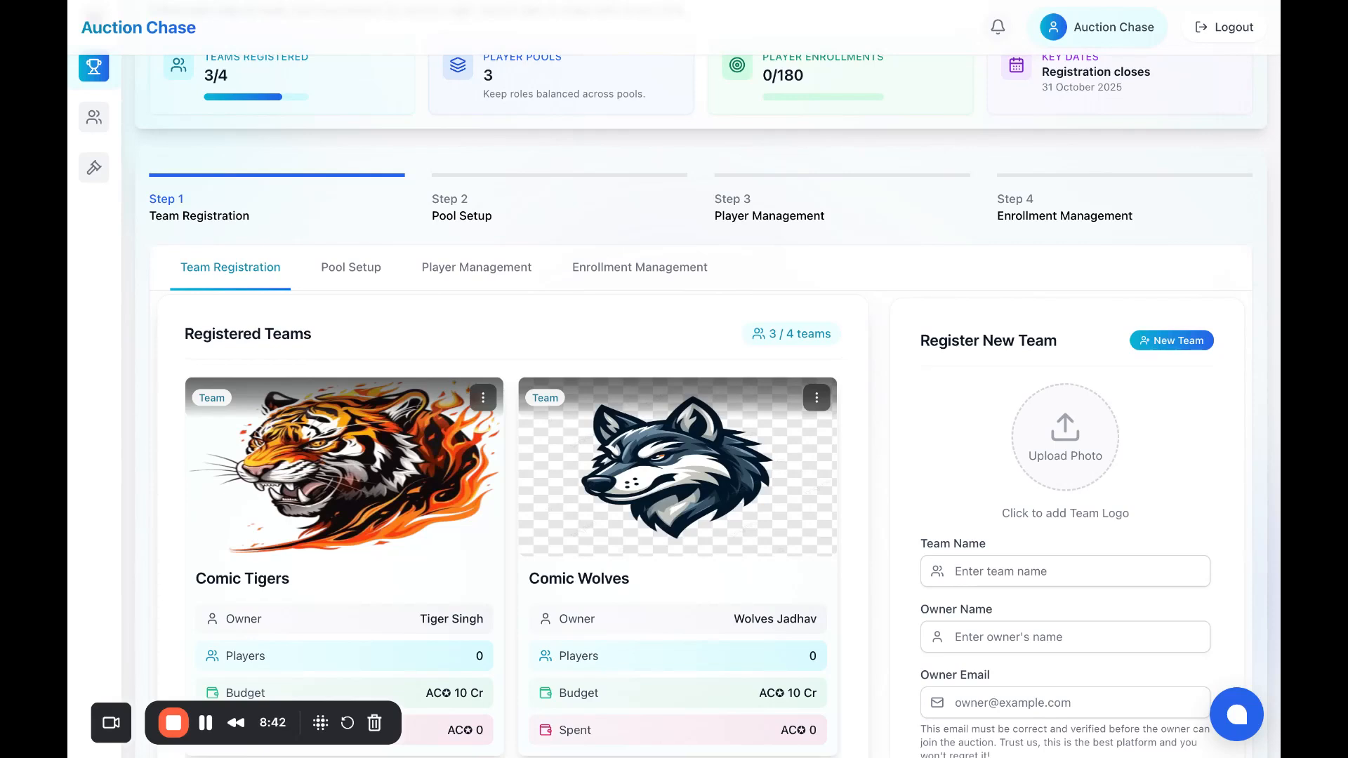
pyautogui.scroll(-3, 1142, 229)
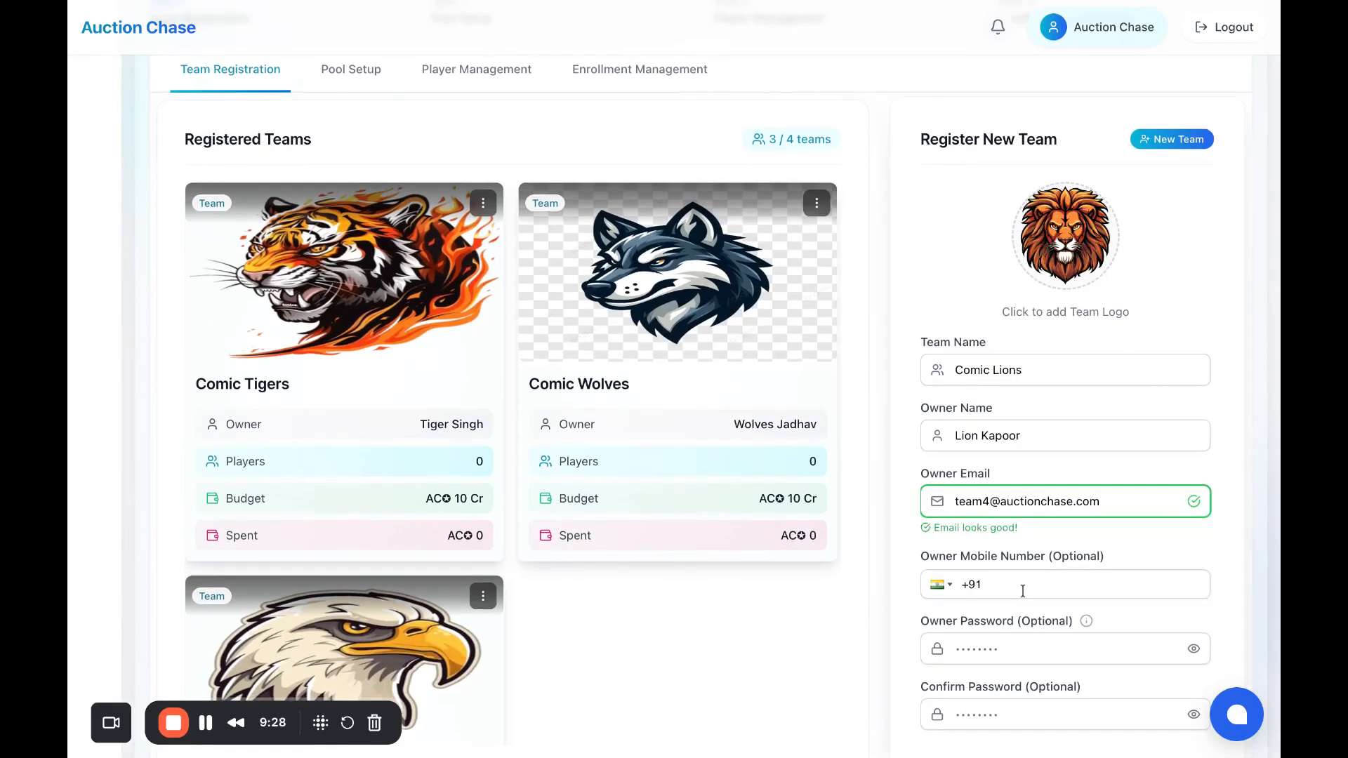
# Step: Submit Comic Lions, confirm the owner e-mail, and create the fourth team
pyautogui.scroll(-2, 1023, 591)
pyautogui.scroll(-1, 1023, 591)
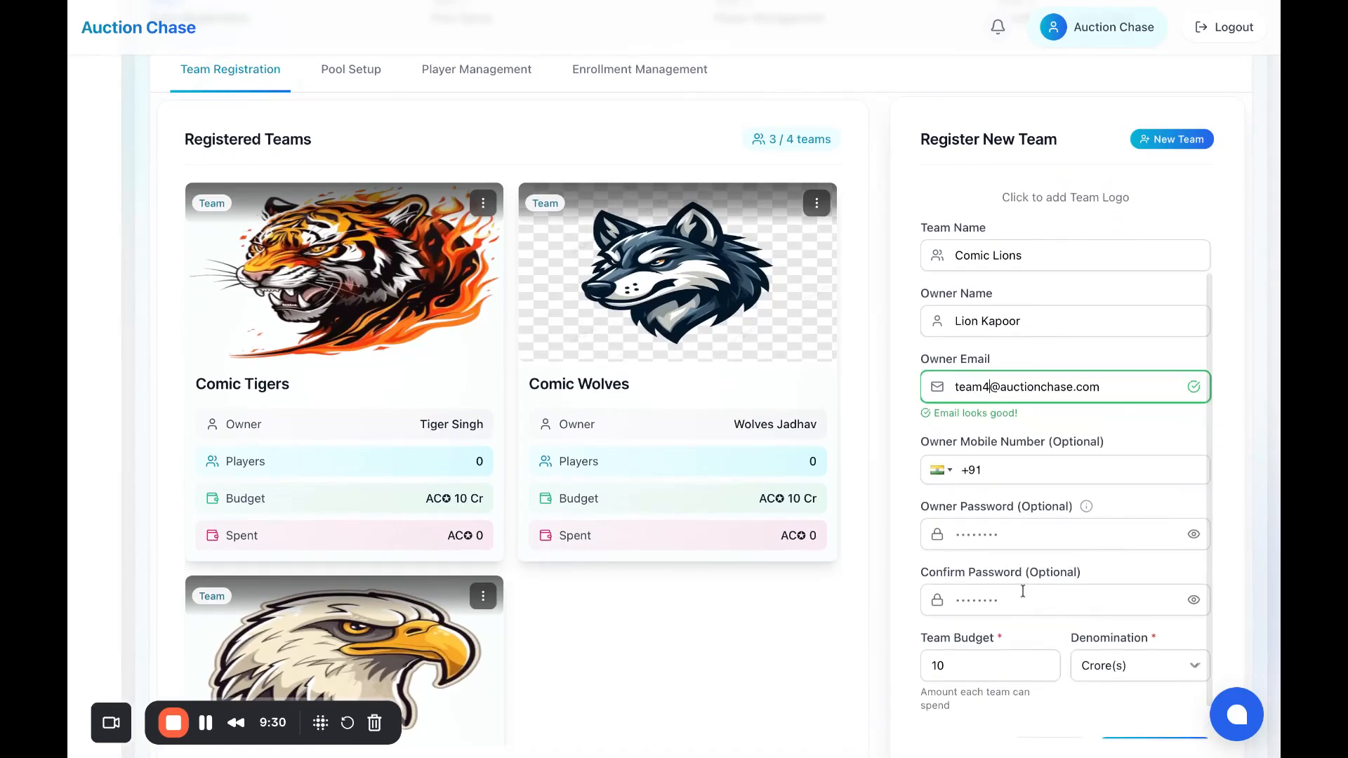
pyautogui.scroll(-1, 1022, 591)
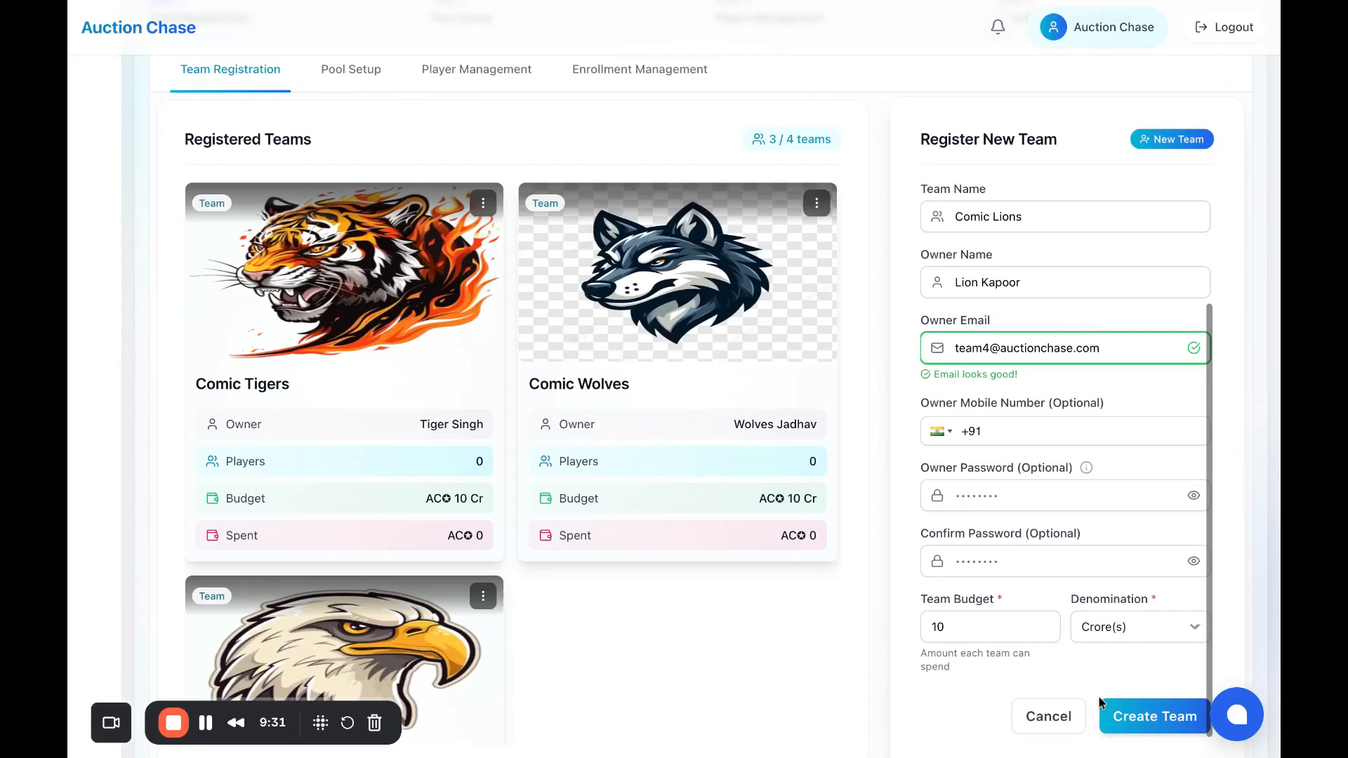
pyautogui.click(1124, 716)
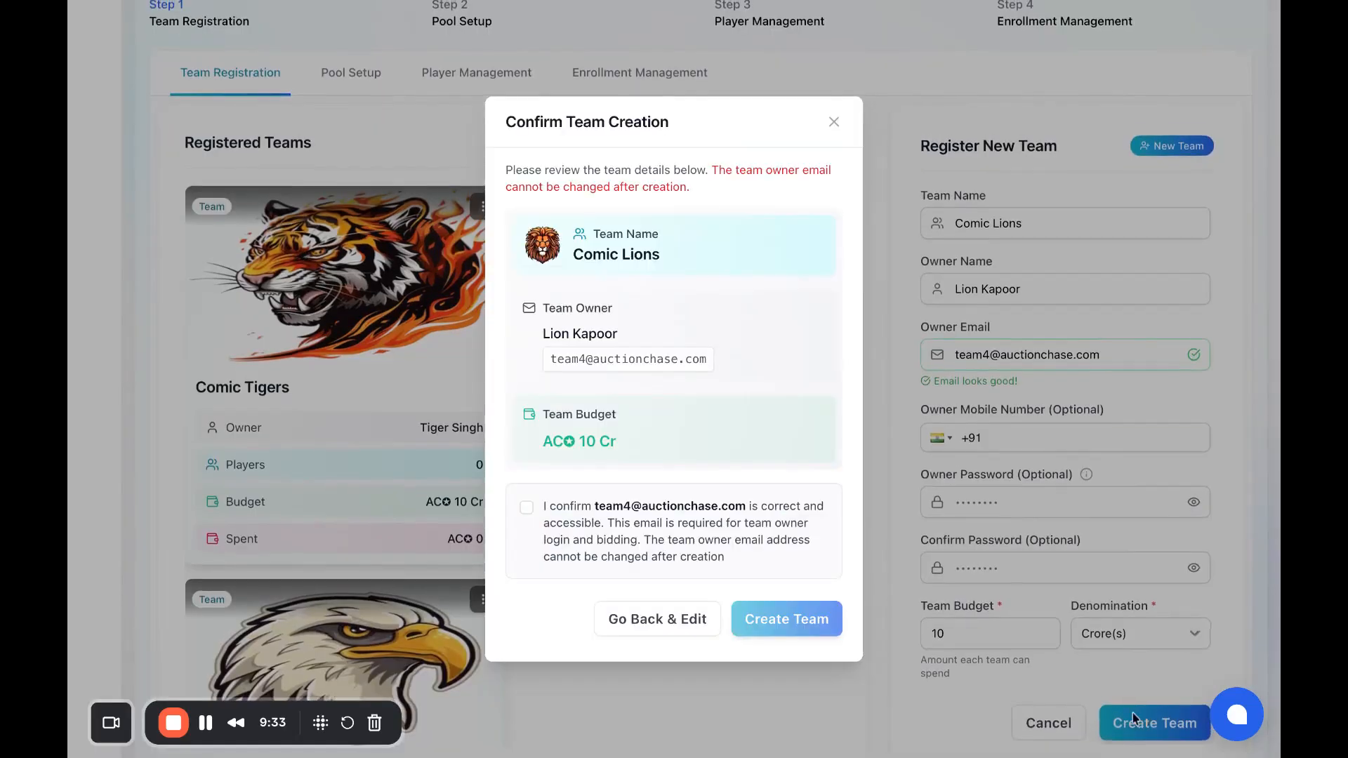
pyautogui.click(528, 507)
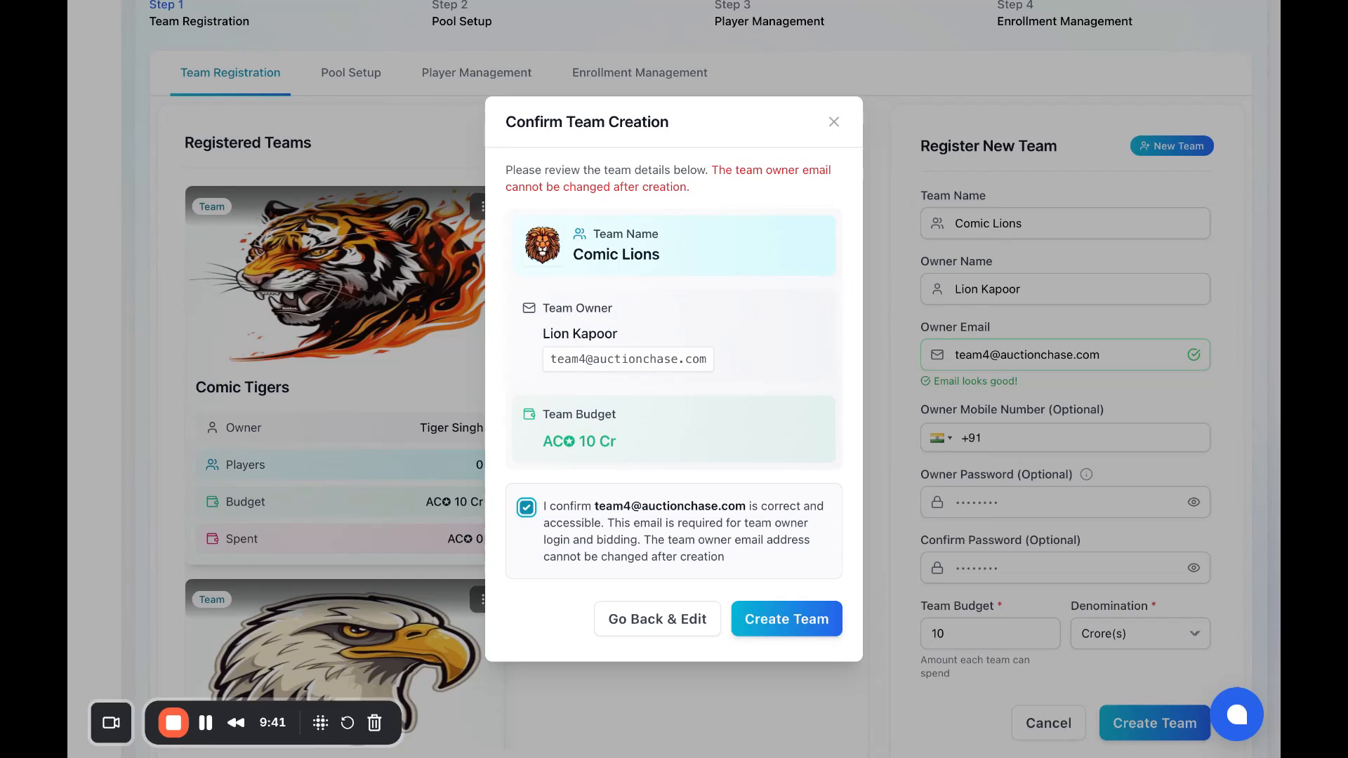
pyautogui.click(778, 635)
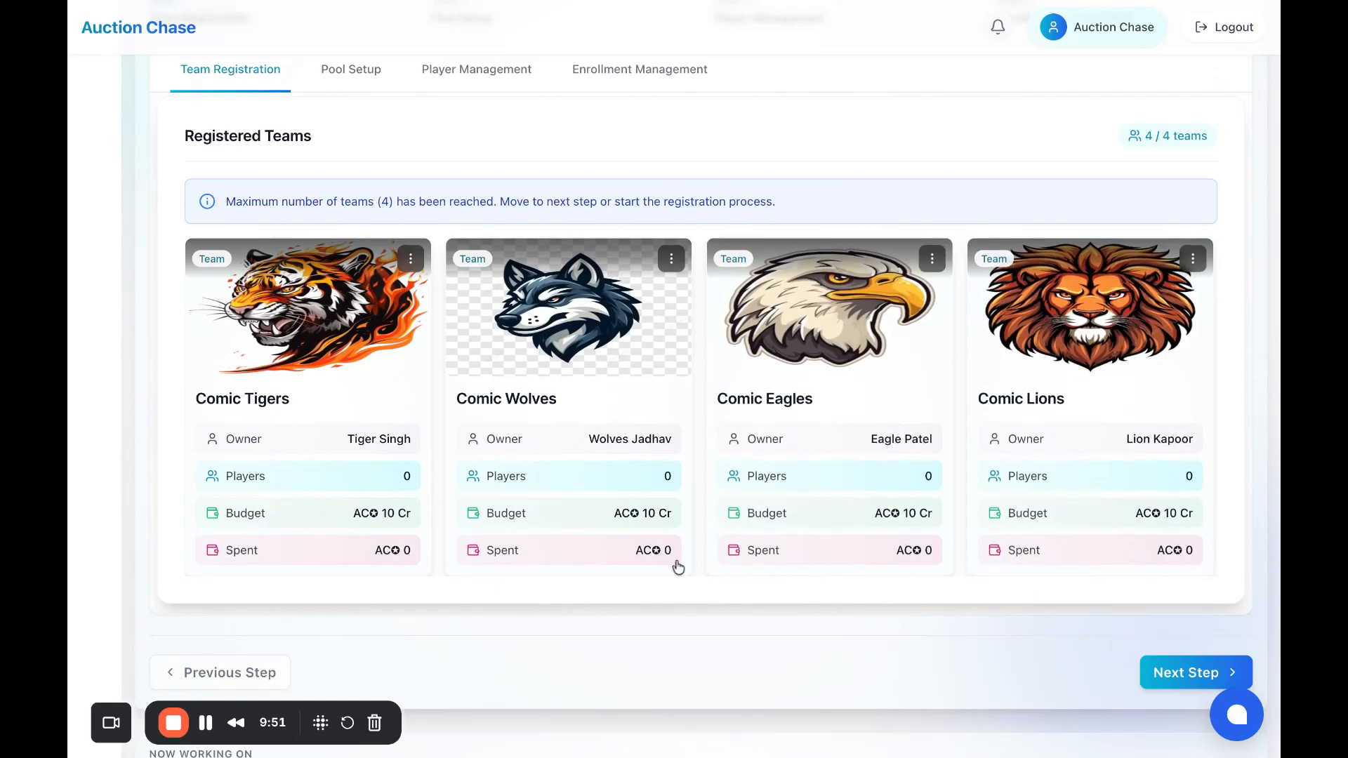
pyautogui.scroll(3, 617, 454)
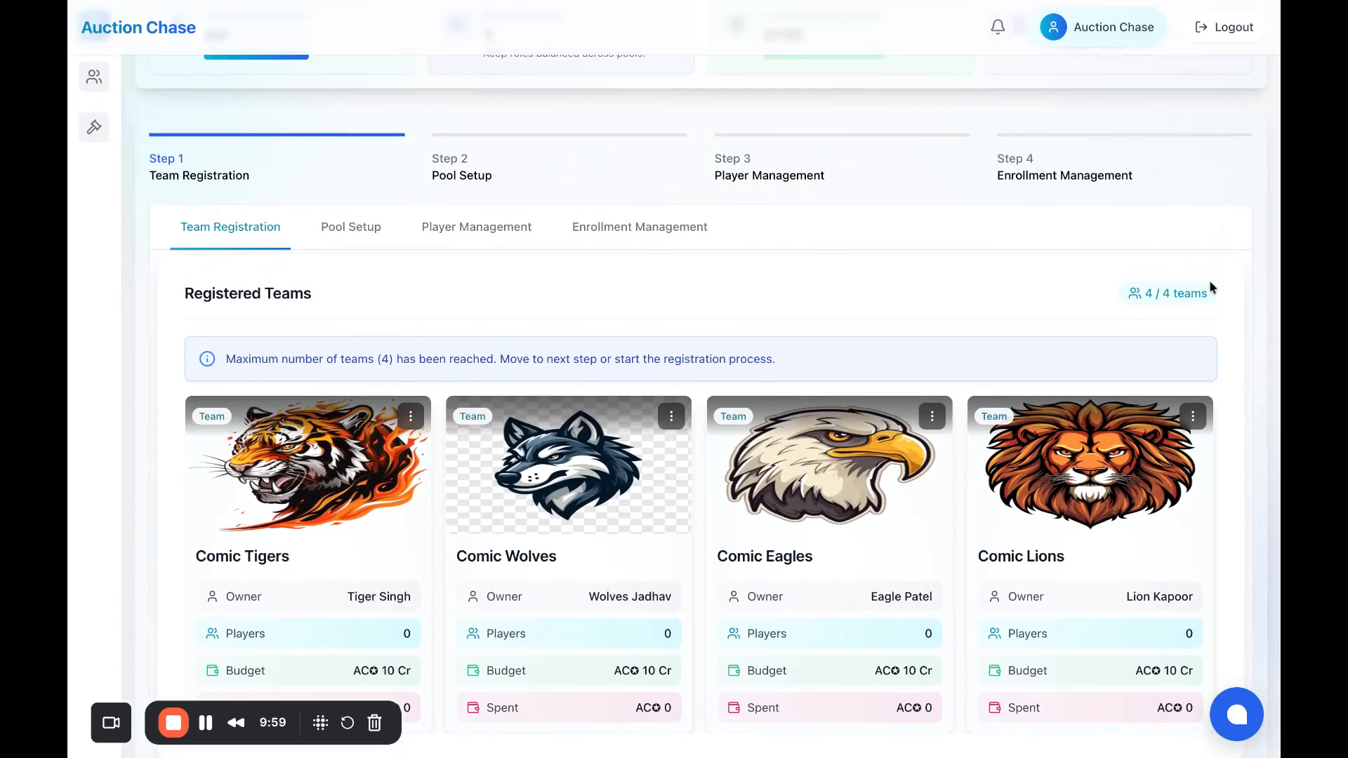
pyautogui.scroll(-2, 1126, 364)
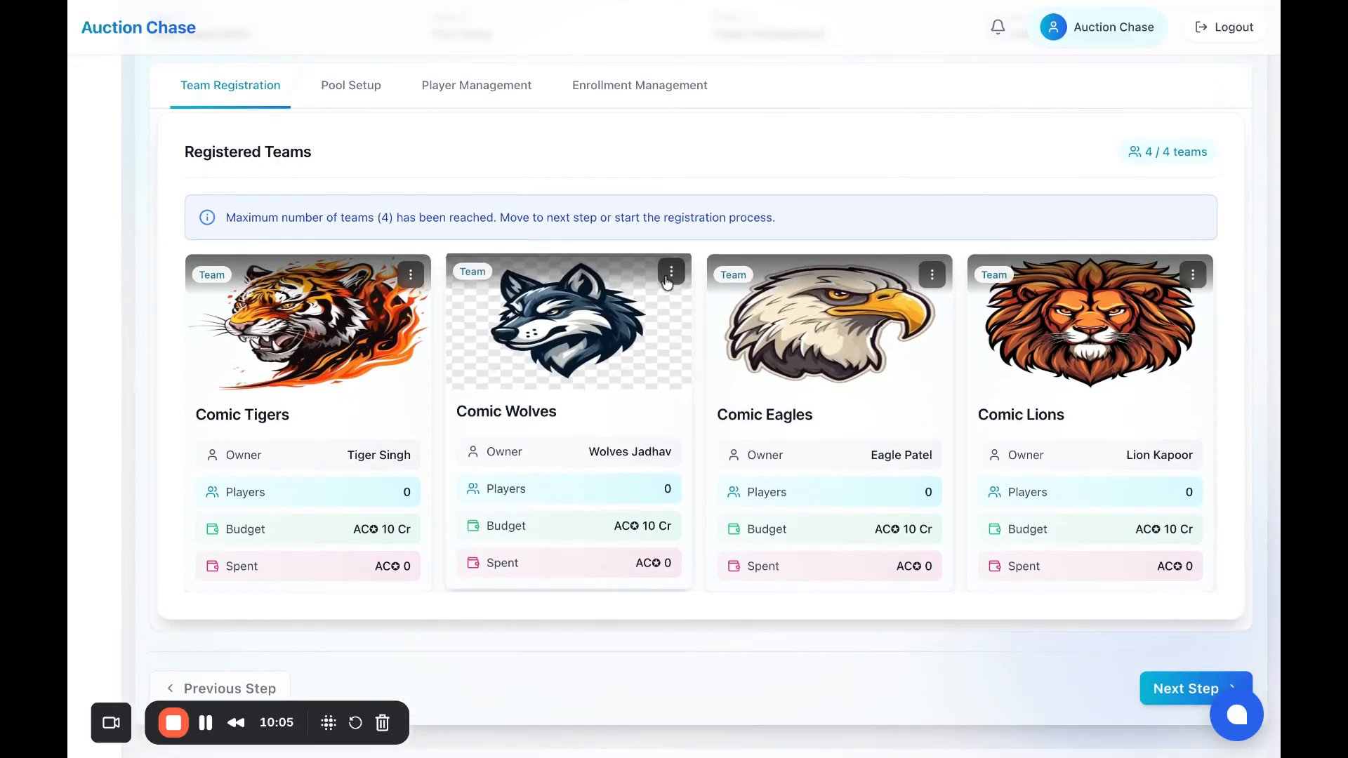
pyautogui.click(411, 273)
pyautogui.click(385, 342)
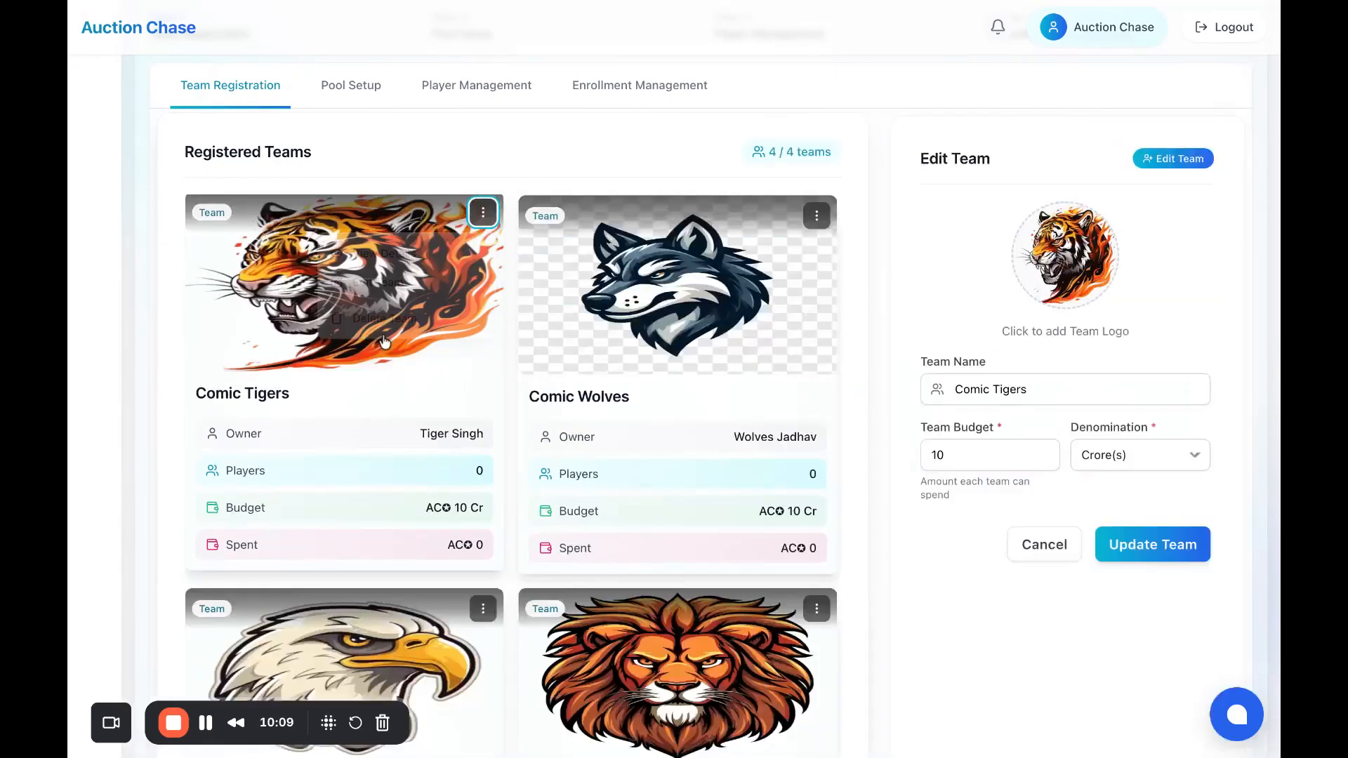
pyautogui.click(1057, 387)
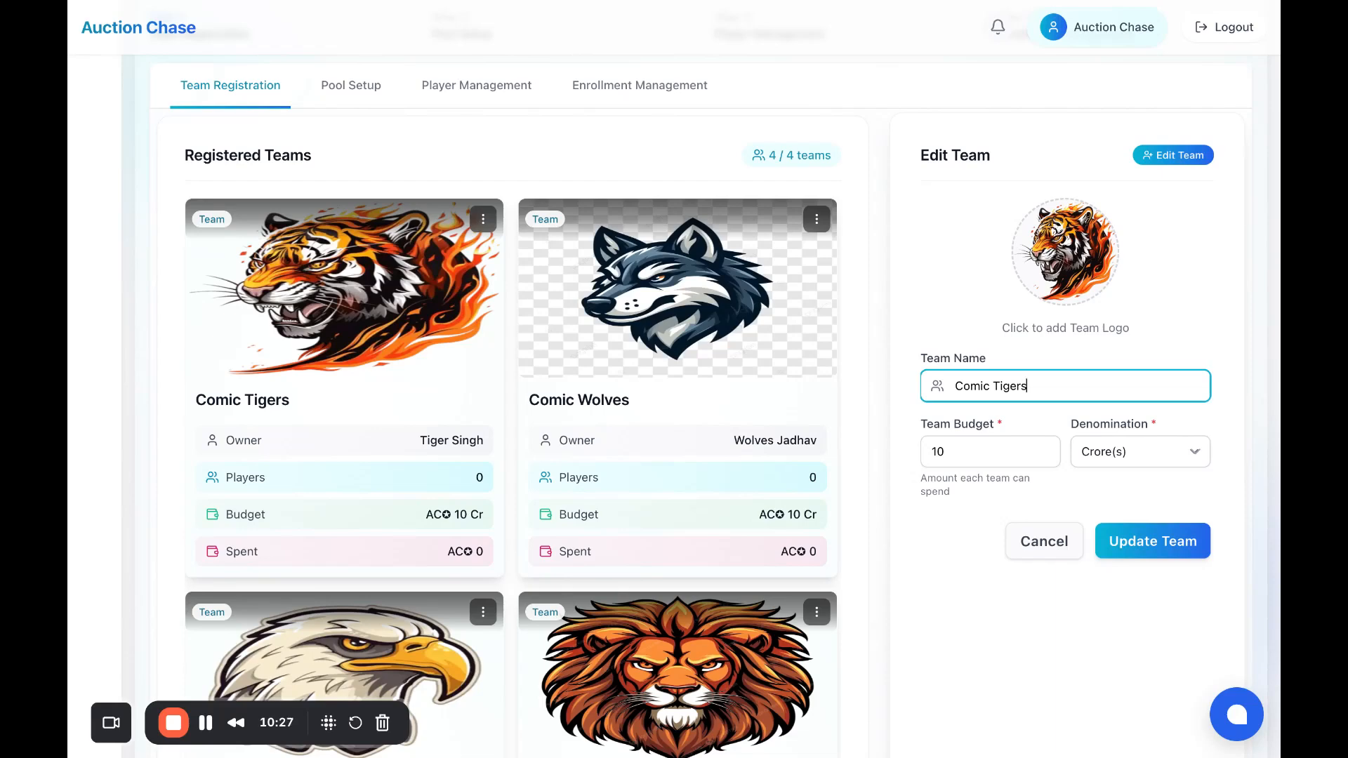
pyautogui.click(1044, 542)
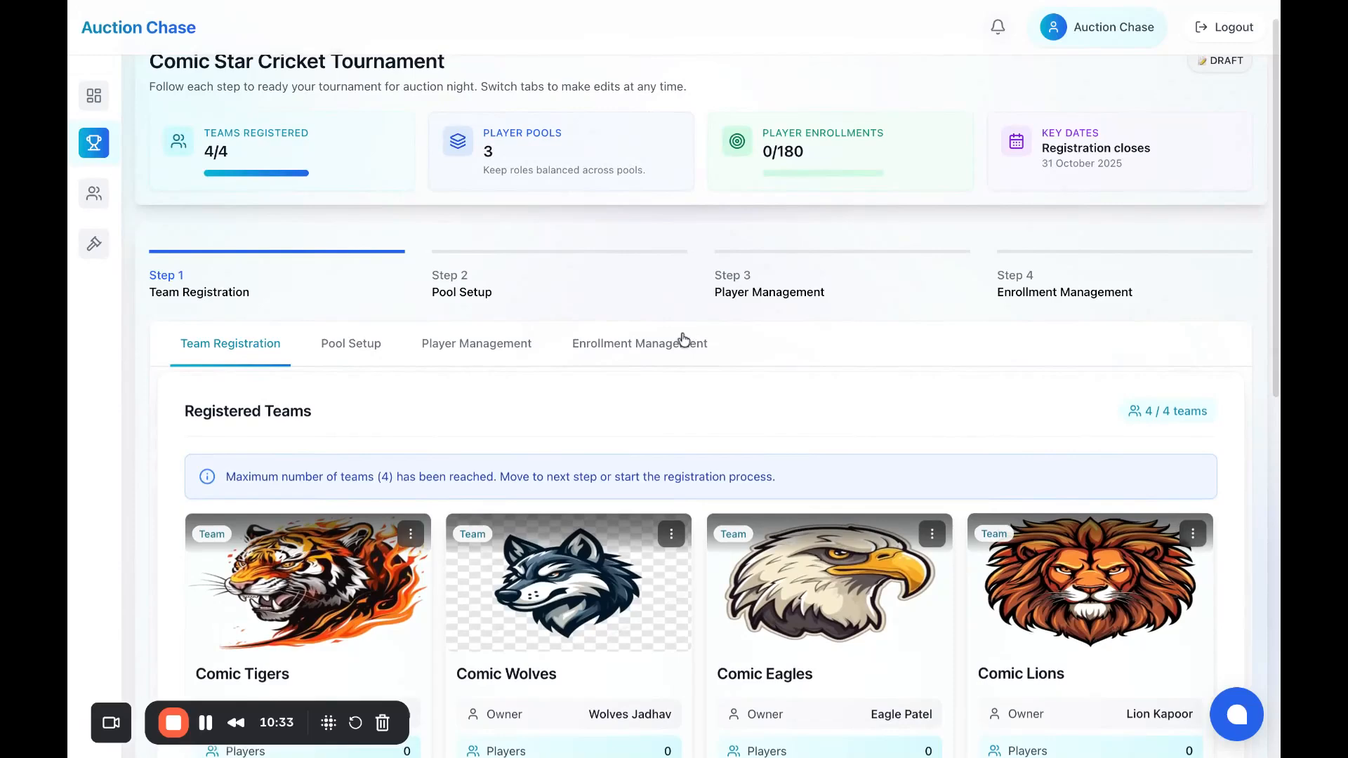
pyautogui.scroll(1, 684, 340)
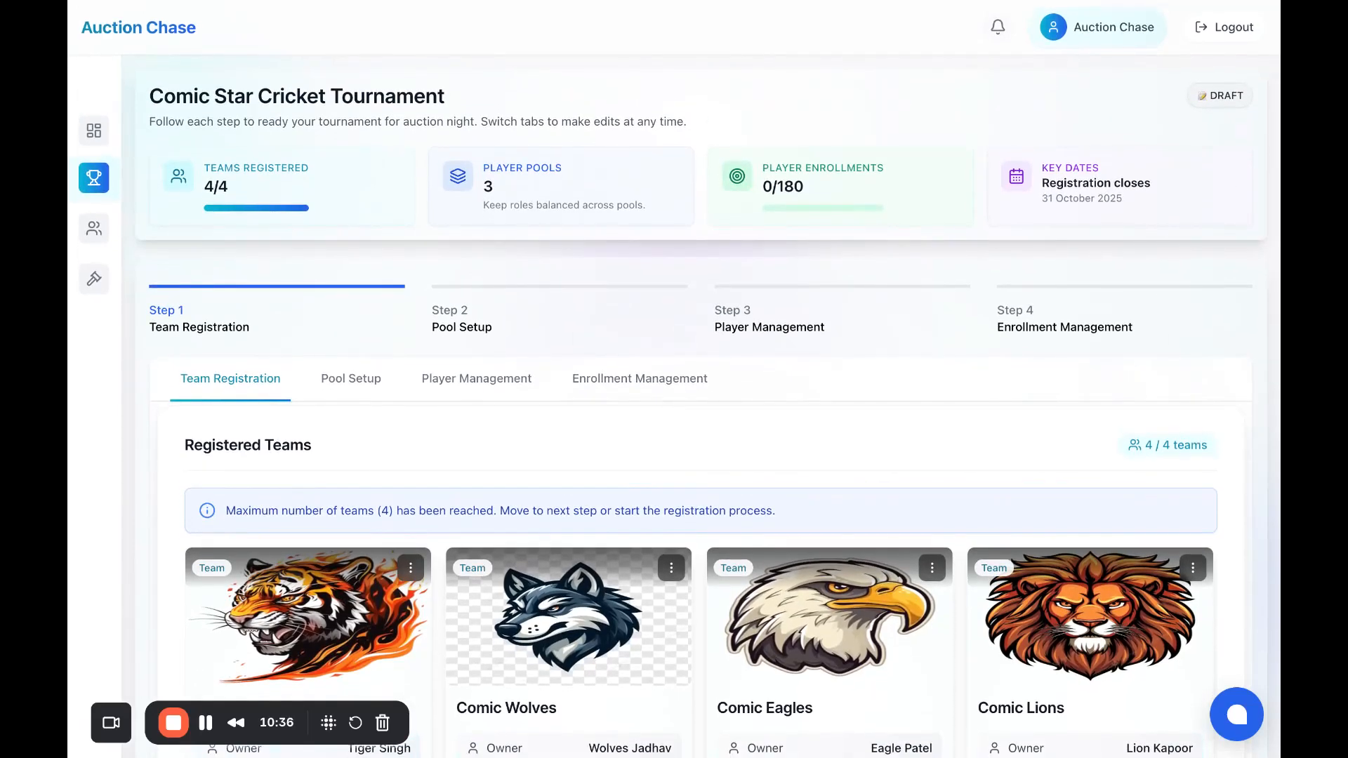
pyautogui.click(380, 381)
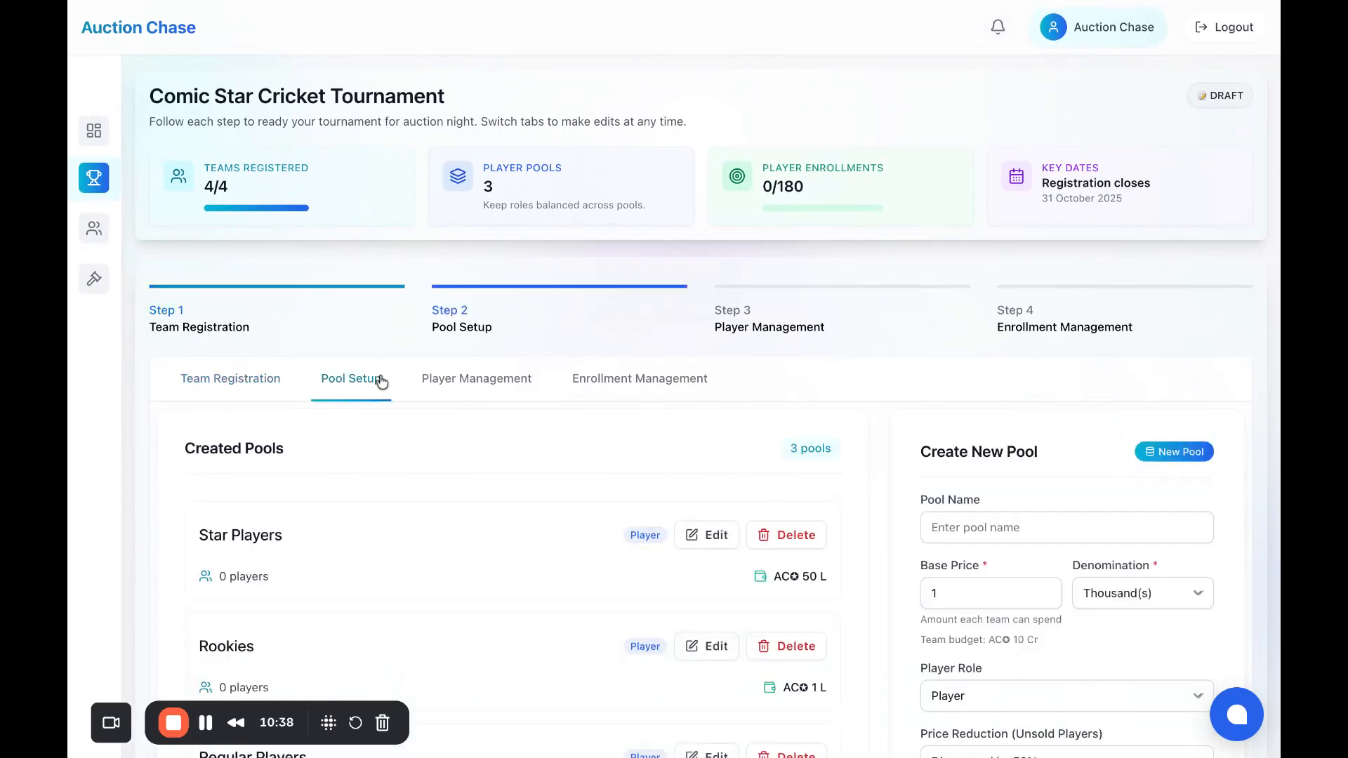
pyautogui.scroll(-4, 594, 465)
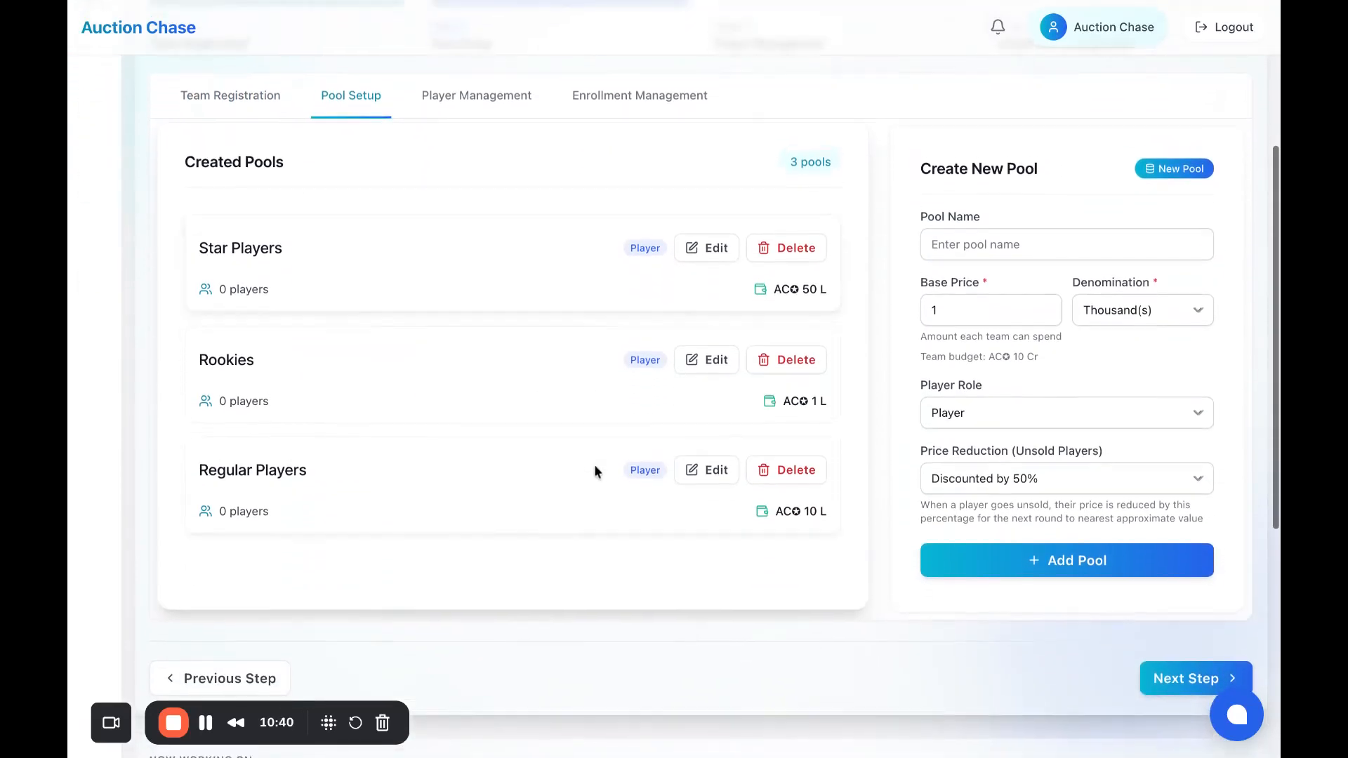
pyautogui.scroll(4, 594, 465)
pyautogui.scroll(1, 594, 465)
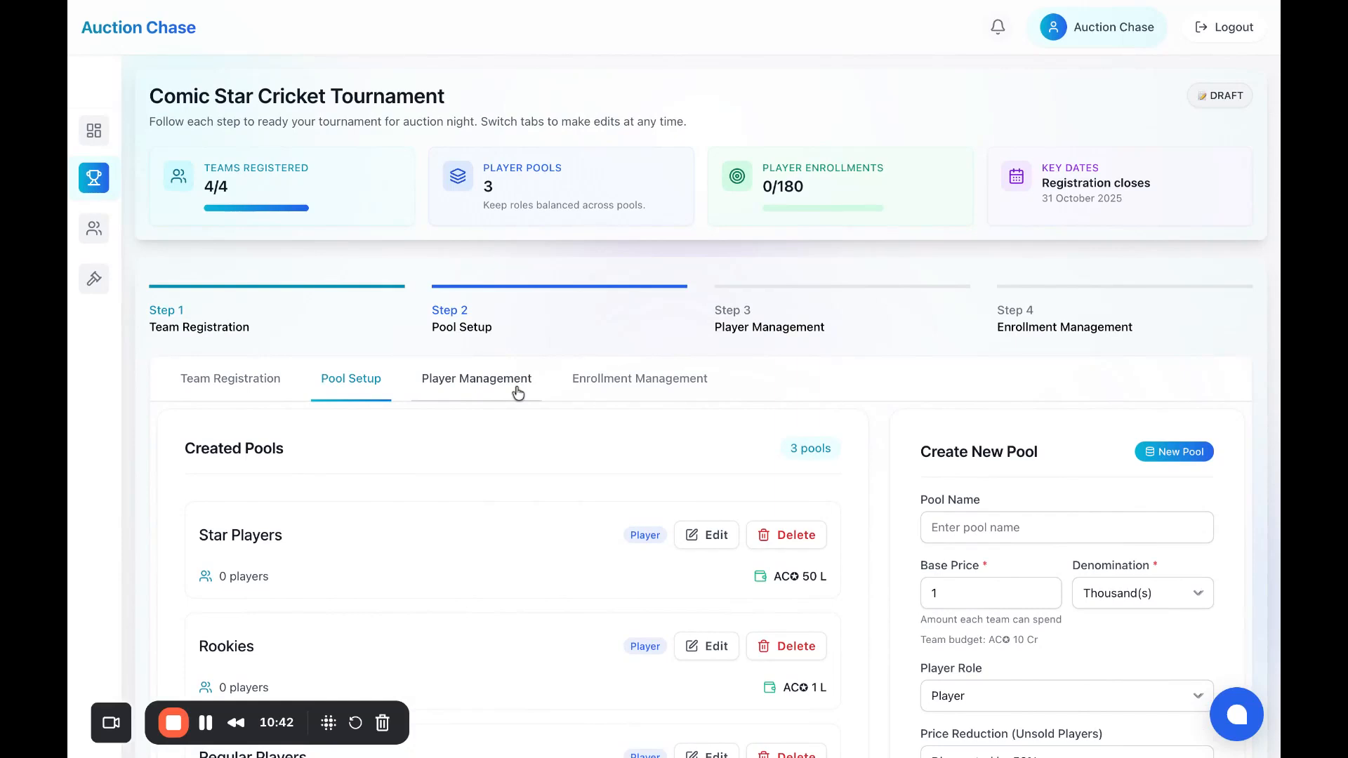
pyautogui.click(262, 392)
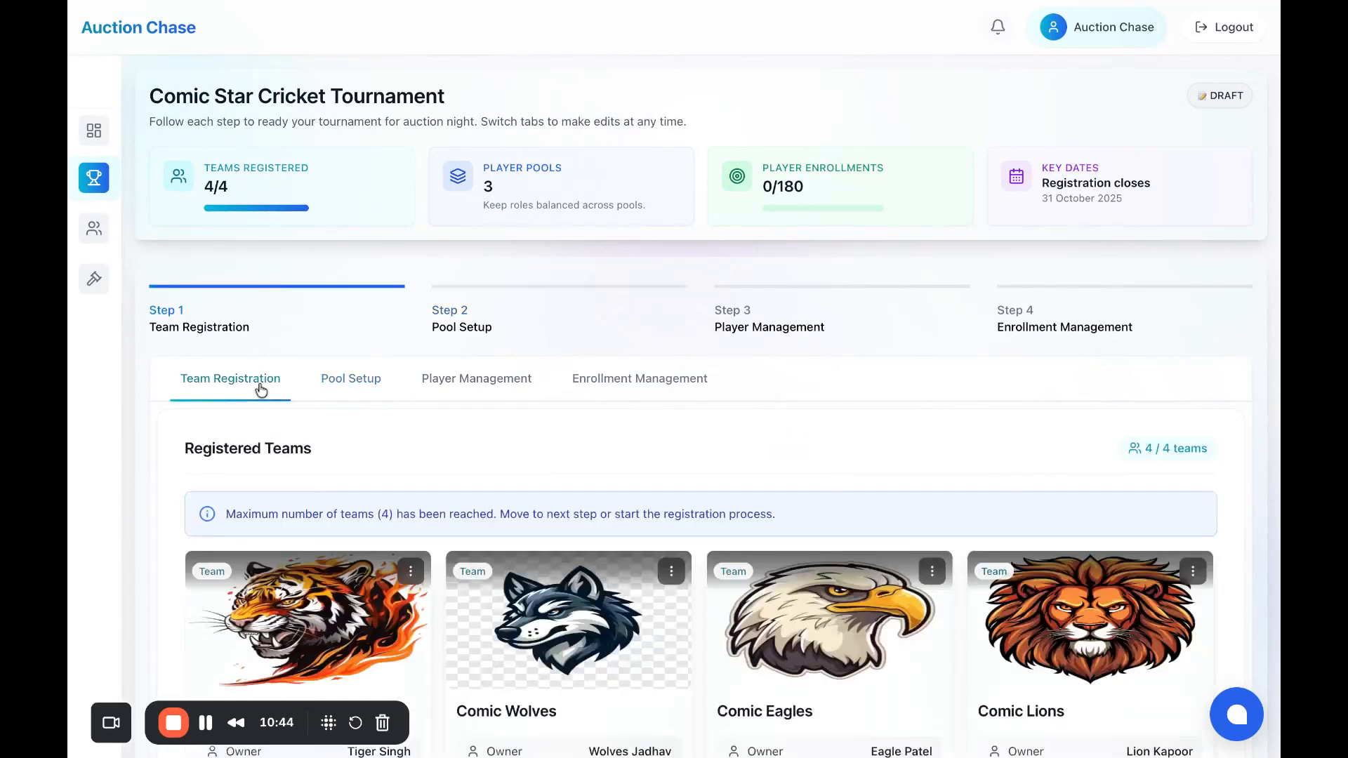